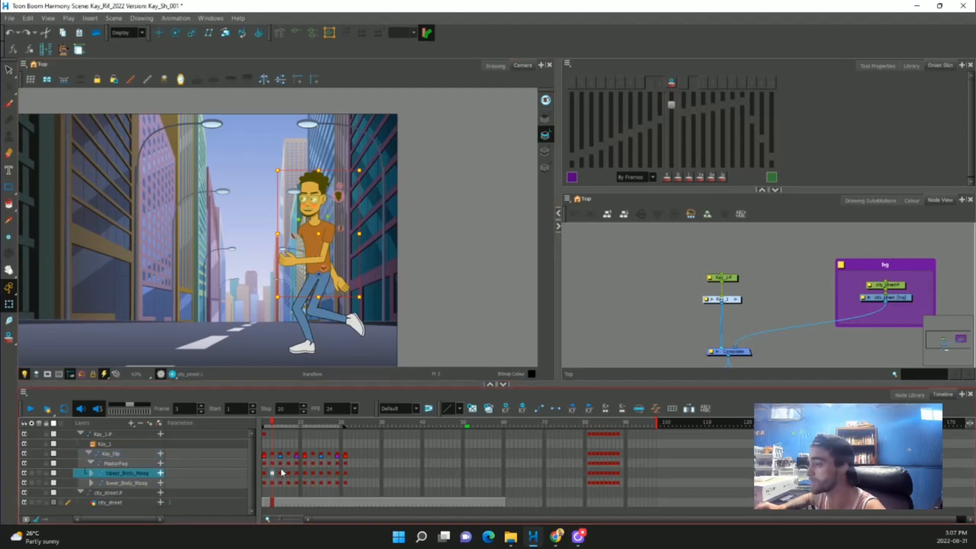
Try deleting the MasterPeg keyframe at frame 3 and undo the deletion.
click(265, 464)
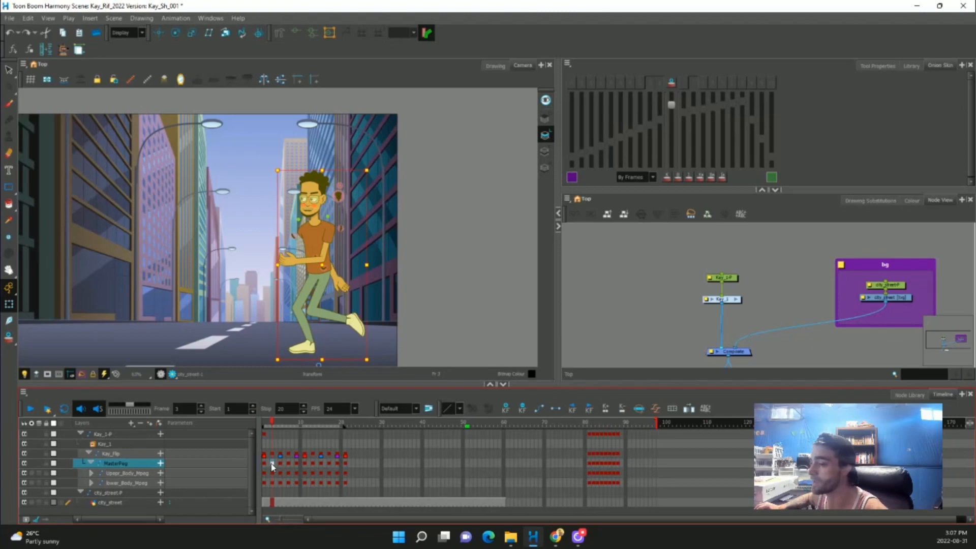
click(270, 465)
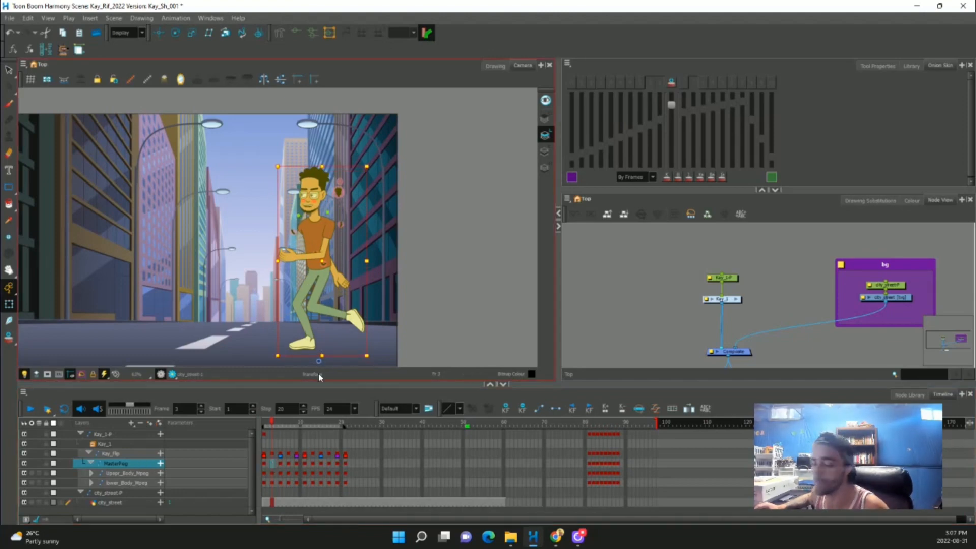
key(ctrl+z)
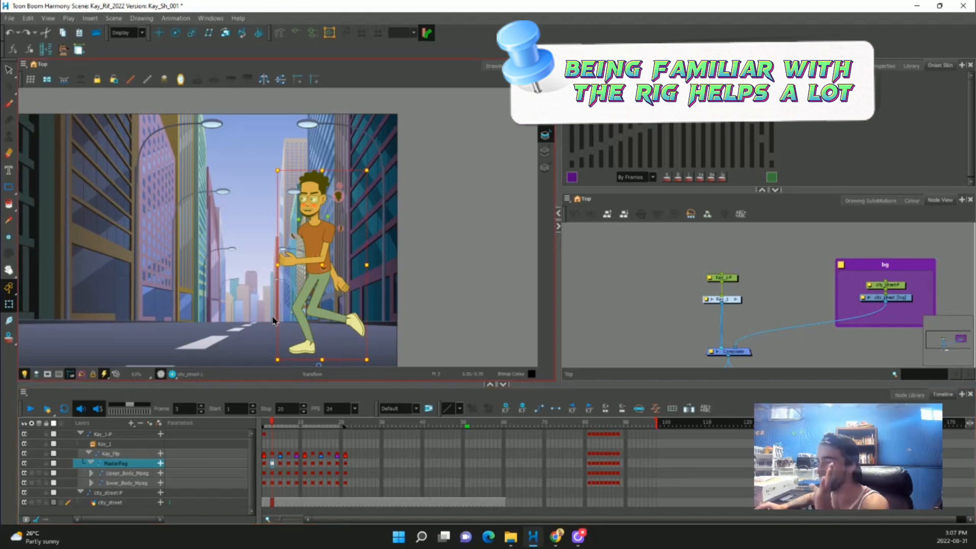
Try deleting the Upper_Body_Mpeg keyframe at frame 3 and undo the deletion.
click(265, 473)
click(272, 473)
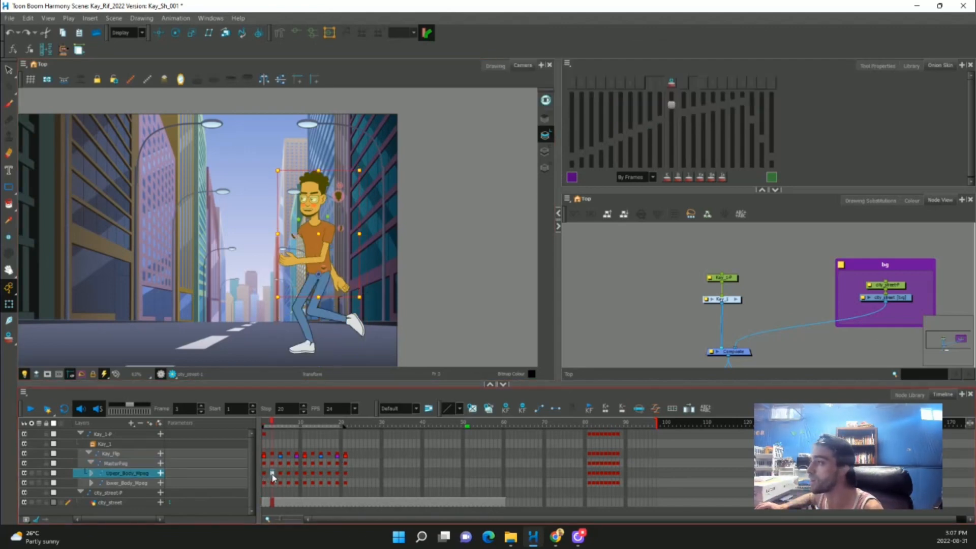
key(Delete)
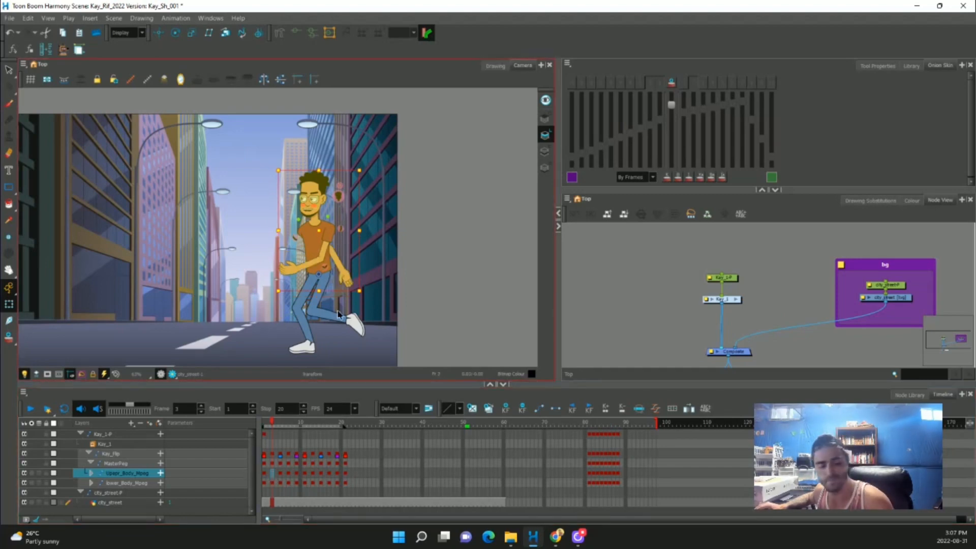
key(ctrl+z)
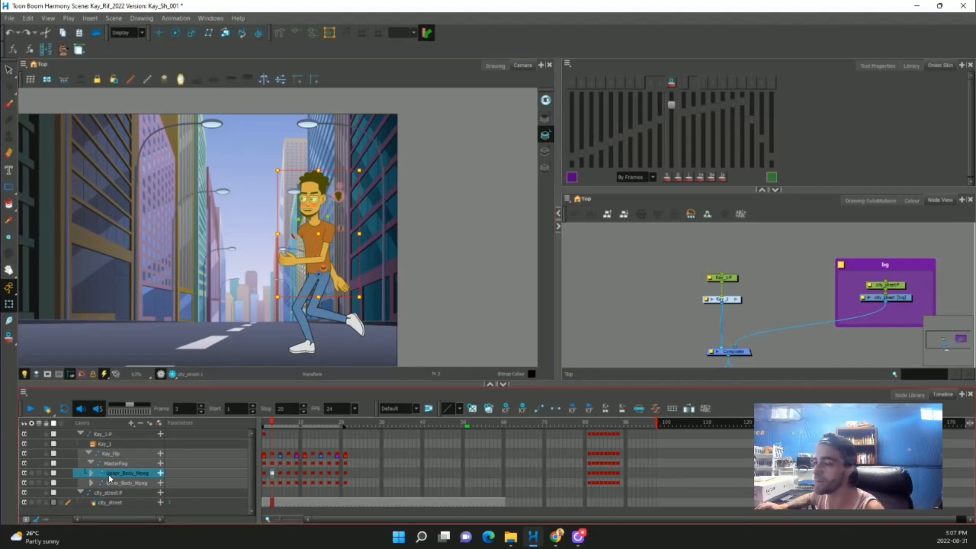
Try deleting the lower body peg's keyframe at frame 3 and undo the deletion.
click(272, 483)
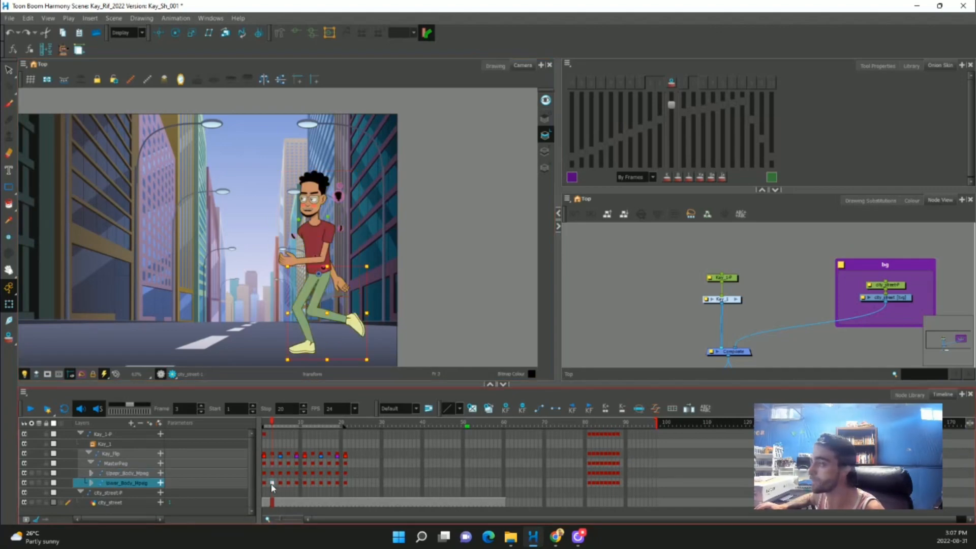
key(Delete)
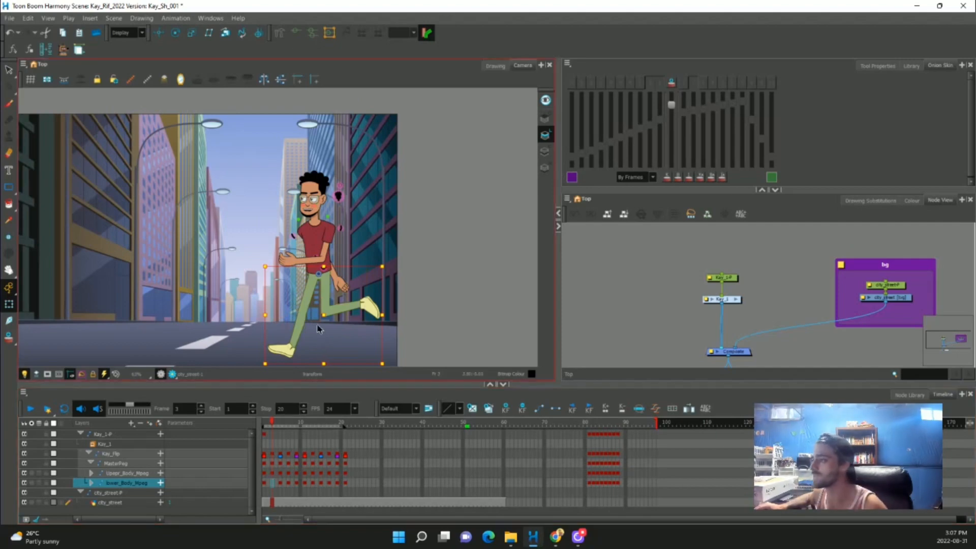
key(ctrl+z)
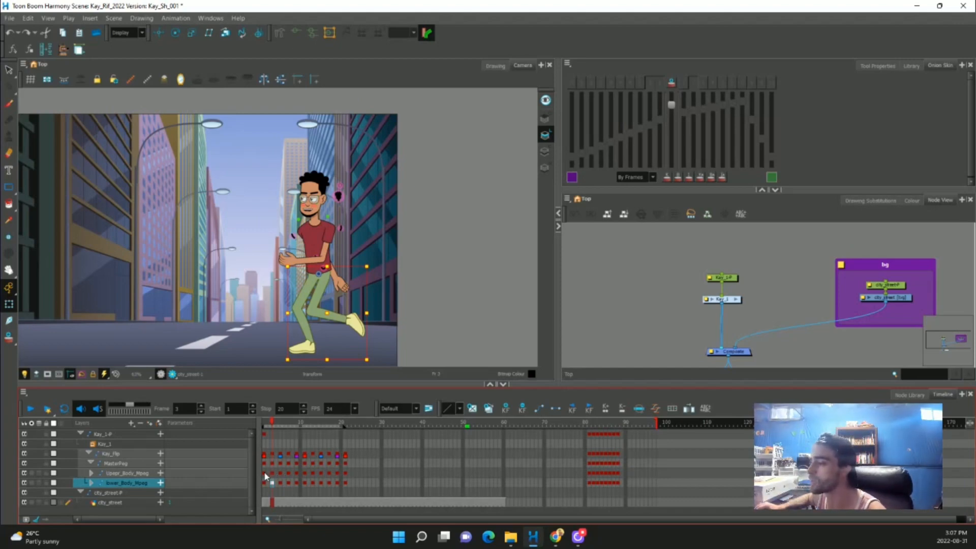
Delete the Upper_Body_Mpeg run-cycle keyframes from frame 3 to the end of the cycle.
click(265, 474)
drag(283, 476, 326, 474)
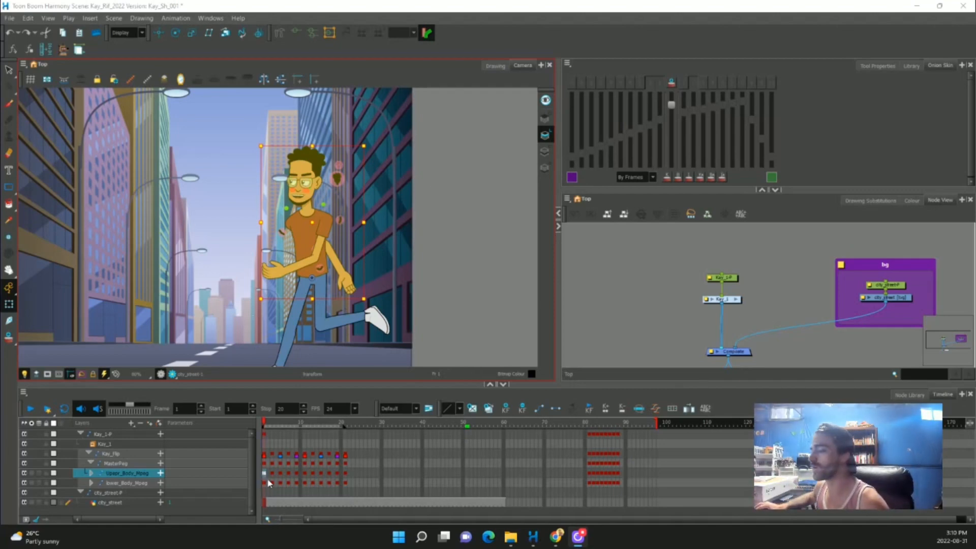
drag(263, 423, 349, 422)
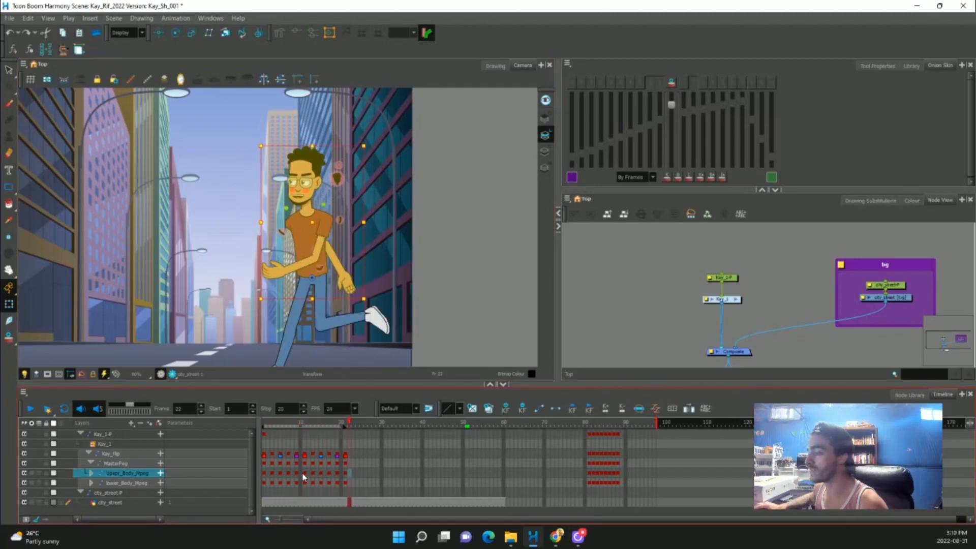
drag(271, 474, 330, 473)
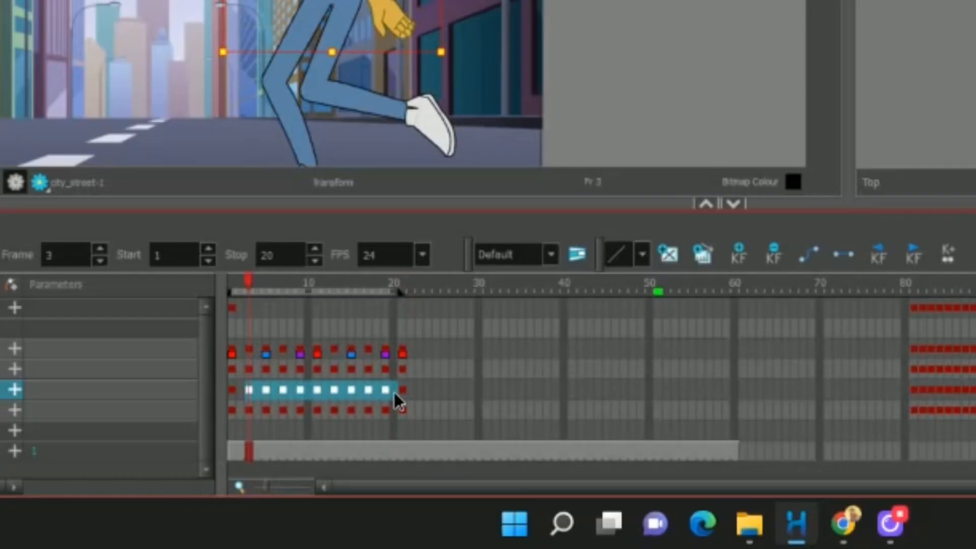
key(Delete)
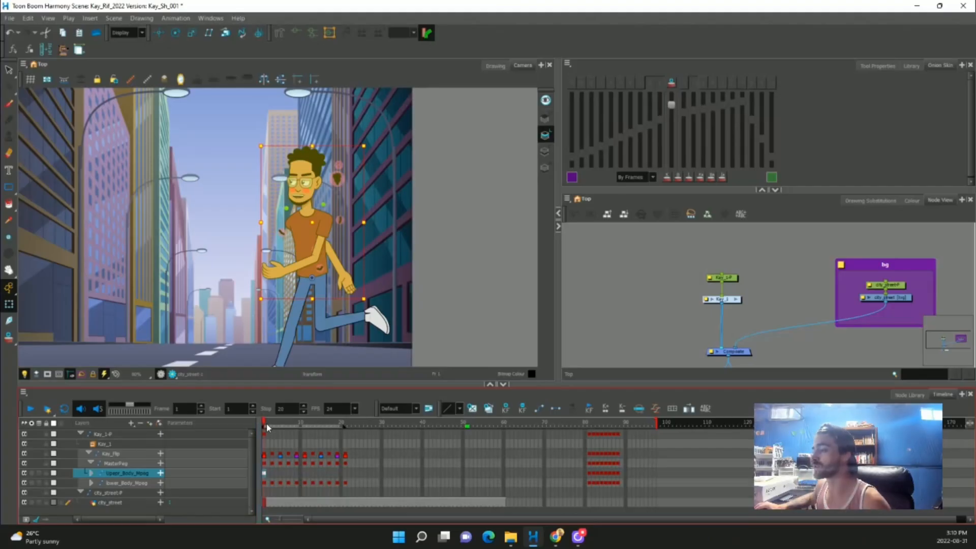
At frame 1, swing the character's near arm up and forward by rotating the upper arm and forearm.
mouse_move(266, 426)
mouse_down()
mouse_move(321, 430)
mouse_move(264, 428)
mouse_up()
click(284, 270)
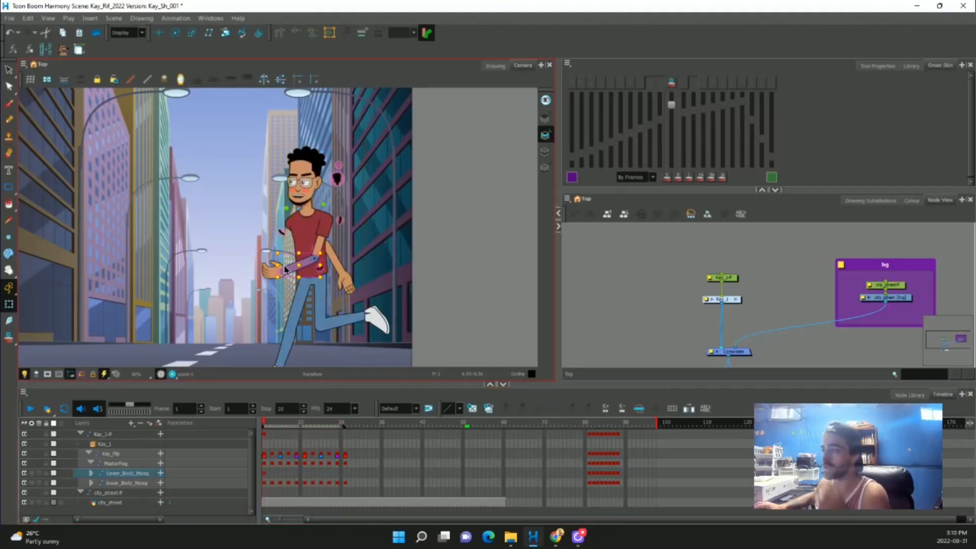
key(b)
scroll(290, 152, up, 1)
mouse_move(249, 307)
mouse_down()
mouse_move(174, 222)
mouse_move(250, 325)
mouse_up()
click(360, 315)
key(b)
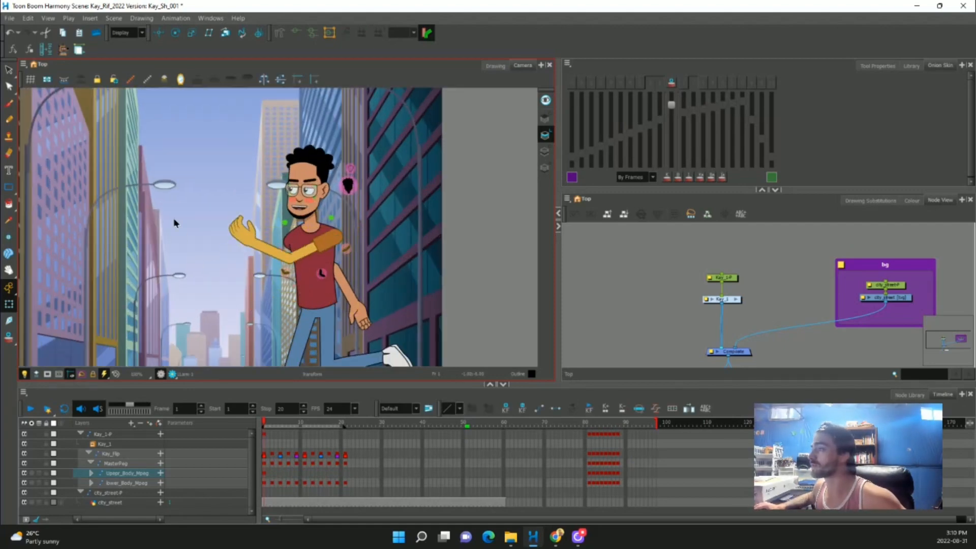
mouse_move(380, 339)
mouse_down()
mouse_move(181, 307)
mouse_move(164, 251)
mouse_move(190, 224)
mouse_up()
Substitute new hand drawings on the arms and stretch both arms out in front of the character.
click(184, 246)
click(870, 200)
click(832, 332)
click(689, 233)
click(833, 252)
key(b)
click(242, 271)
key(b)
scroll(280, 227, up, 1)
key(b)
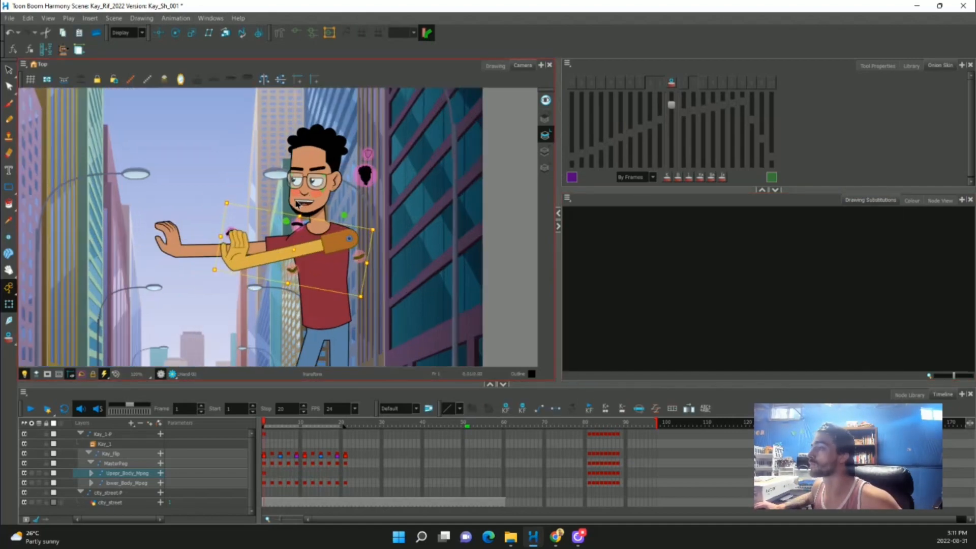
Adjust the far arm, tilt the head back and reshape the eyebrows into a worried expression.
click(204, 250)
key(b)
scroll(263, 276, down, 2)
key(b)
drag(354, 180, 394, 205)
click(297, 255)
click(254, 240)
drag(215, 206, 208, 229)
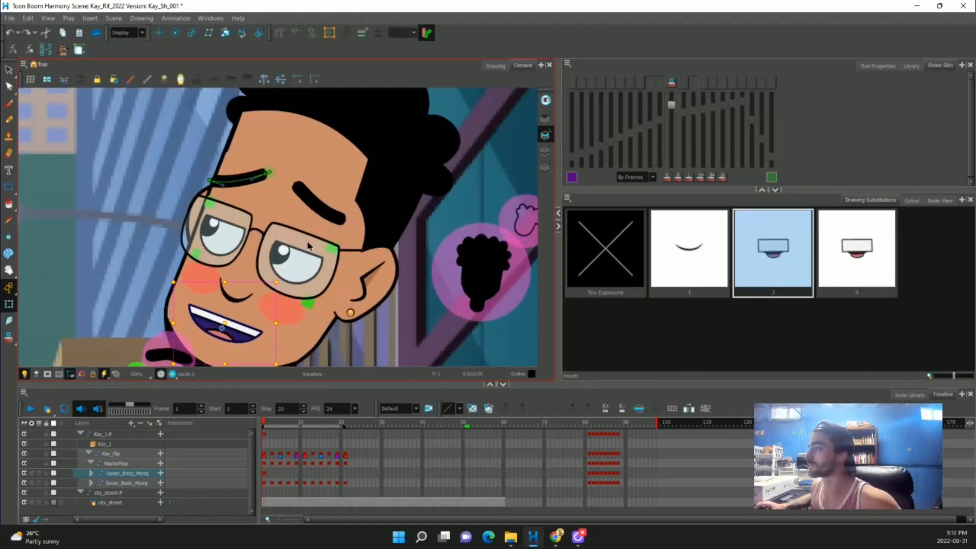
Raise the upper eyelids on both eyes so they are wide open.
click(314, 262)
click(318, 257)
scroll(317, 257, up, 3)
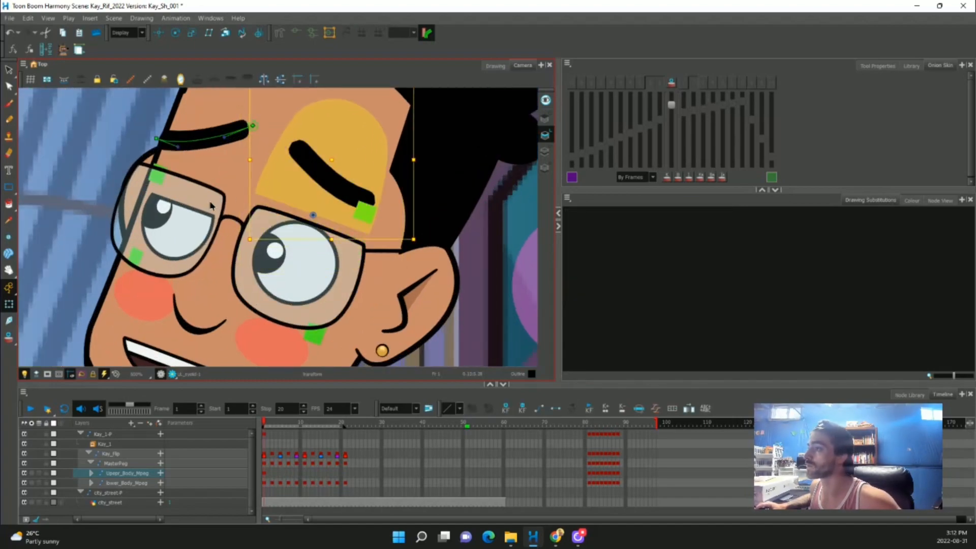
click(209, 221)
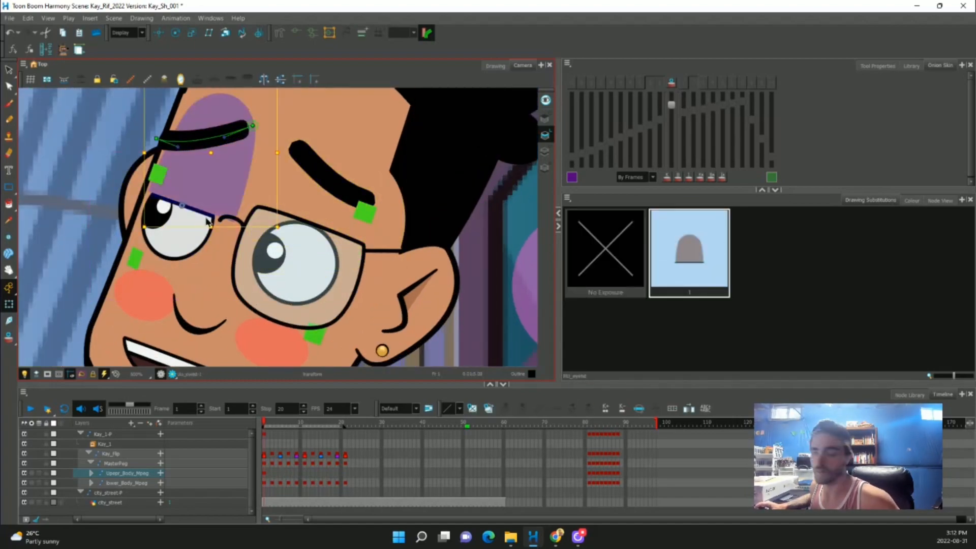
click(207, 153)
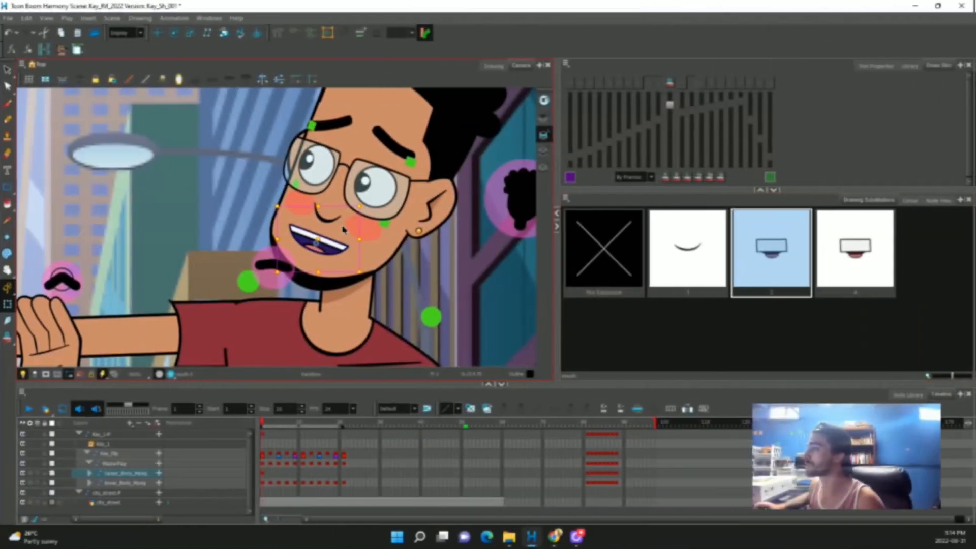
Rotate the open mouth upside down to turn the smile into a frown.
scroll(343, 230, up, 3)
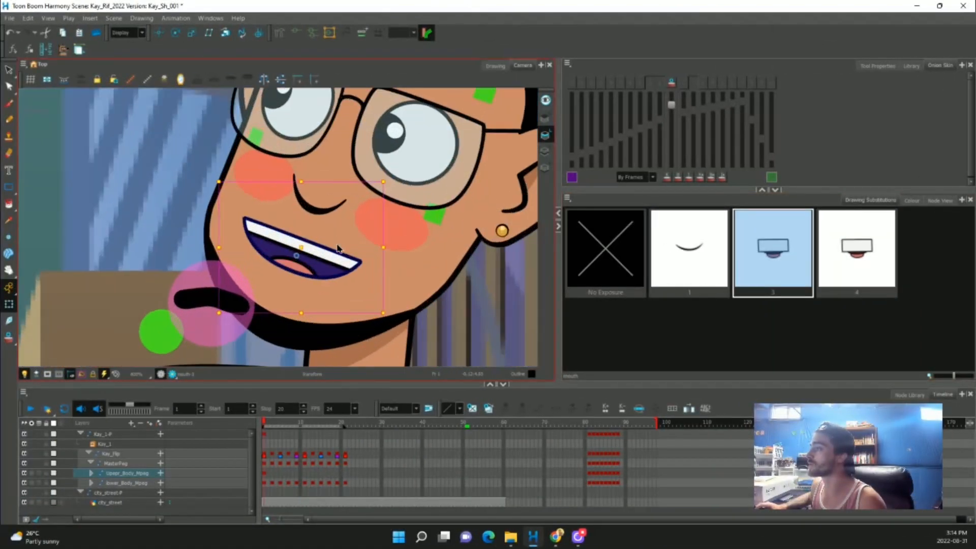
click(332, 275)
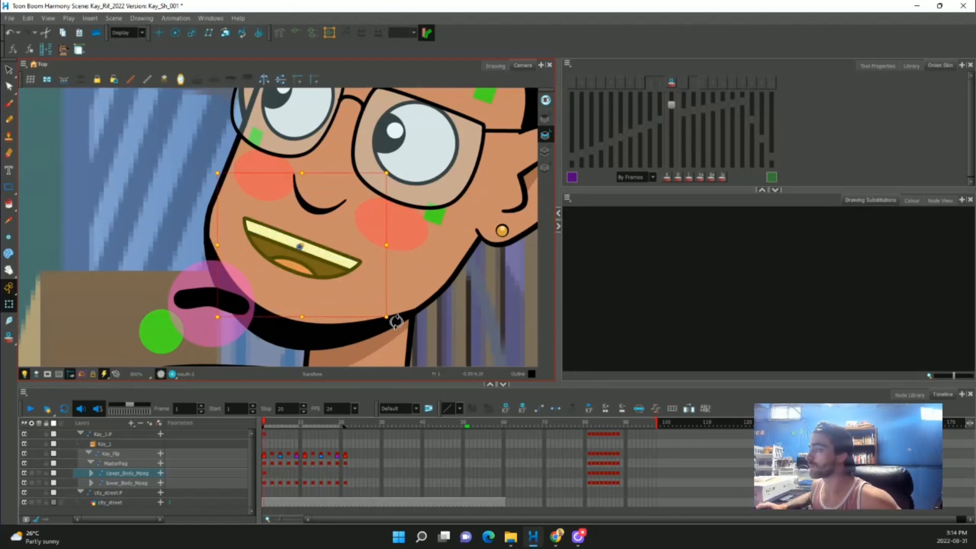
drag(397, 317, 269, 295)
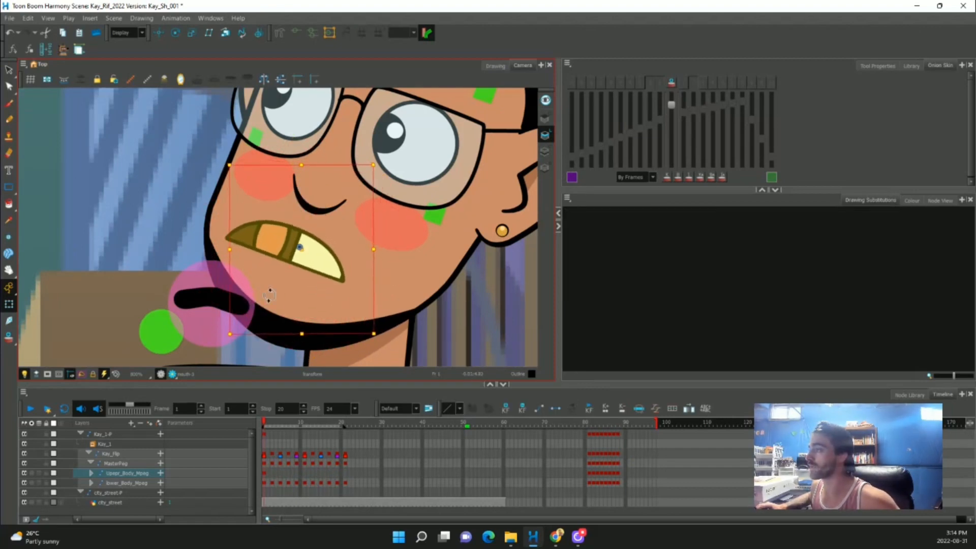
Turn the teeth to the upper edge of the frowning mouth and the tongue to its lower edge.
click(317, 258)
mouse_move(396, 201)
mouse_down()
mouse_move(406, 269)
mouse_move(351, 285)
mouse_move(334, 274)
mouse_move(313, 204)
mouse_up()
click(271, 247)
key(b)
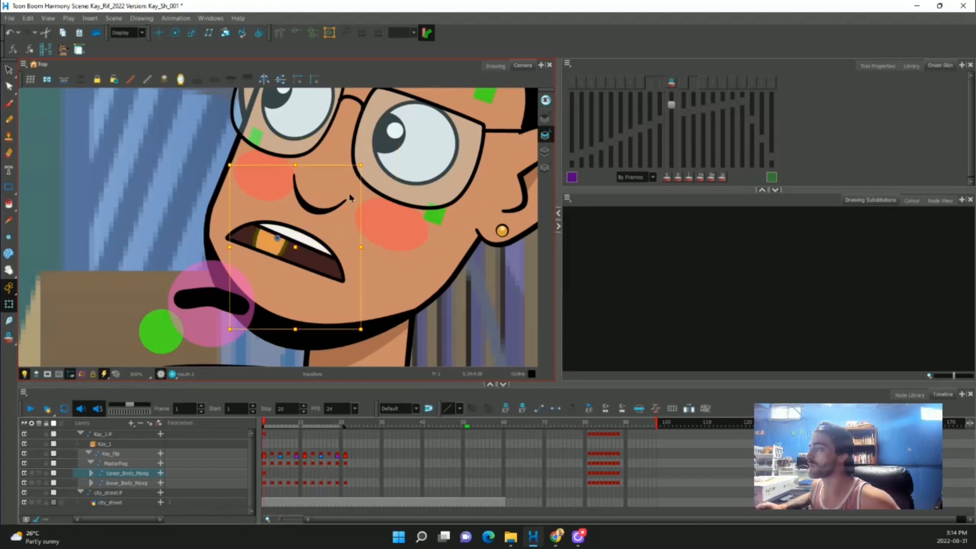
drag(366, 163, 389, 297)
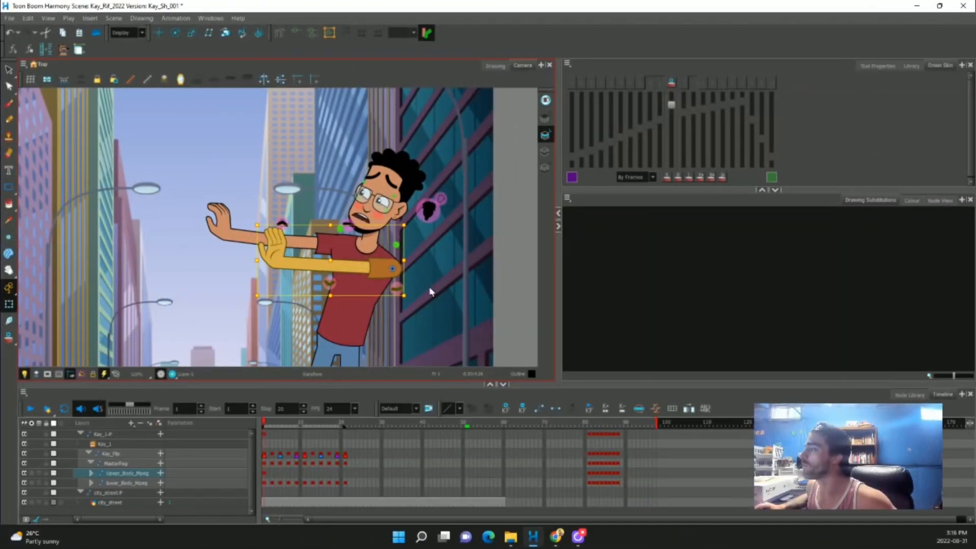
Throw the near arm up behind the body and swing the far arm up over the head.
drag(426, 264, 426, 319)
click(264, 242)
key(b)
key(b)
key(b)
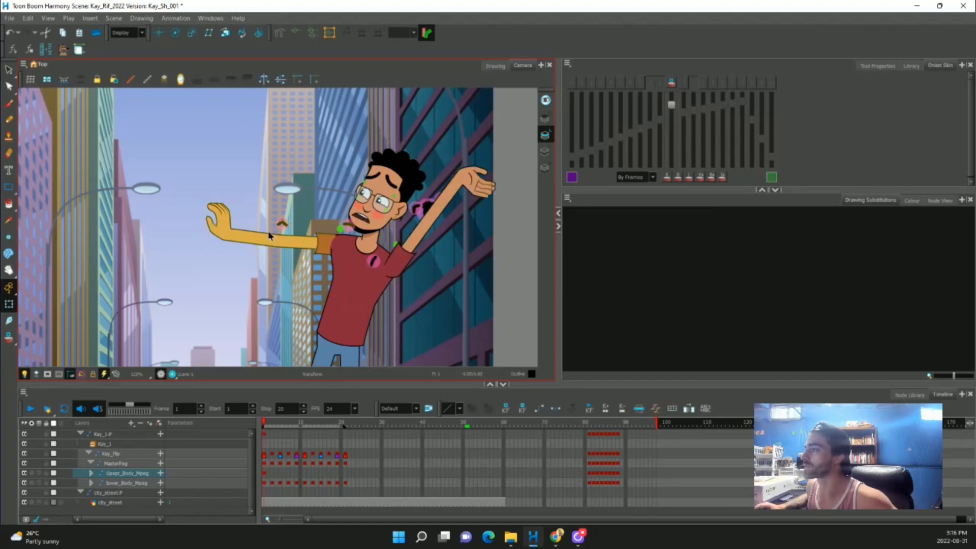
key(b)
drag(358, 191, 380, 268)
Adjust the jawline deformation of the face drawing around the frowning mouth.
scroll(369, 208, up, 6)
click(340, 266)
scroll(401, 282, up, 3)
click(392, 275)
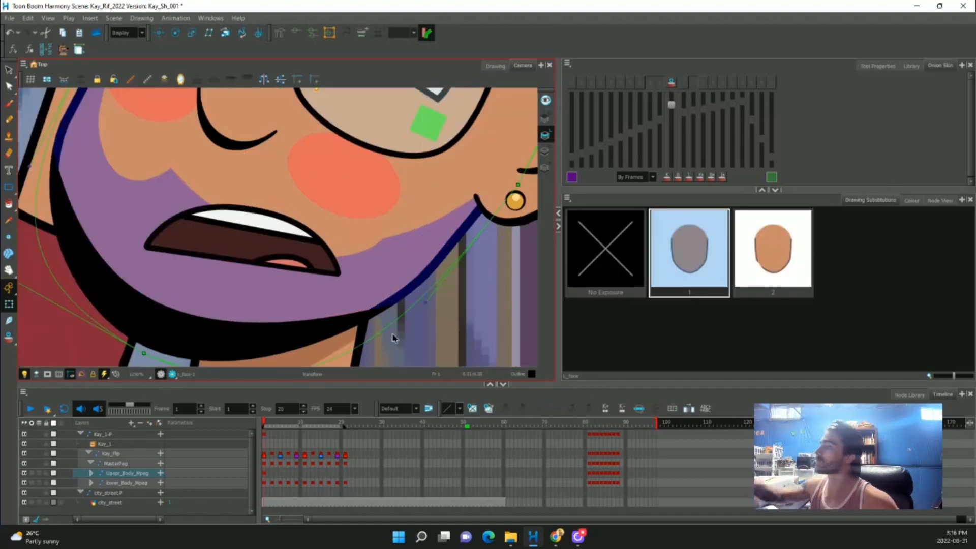
scroll(262, 311, down, 4)
Rotate the near hand and forearm of the raised arm, and turn the far hand above the head.
key(b)
click(275, 315)
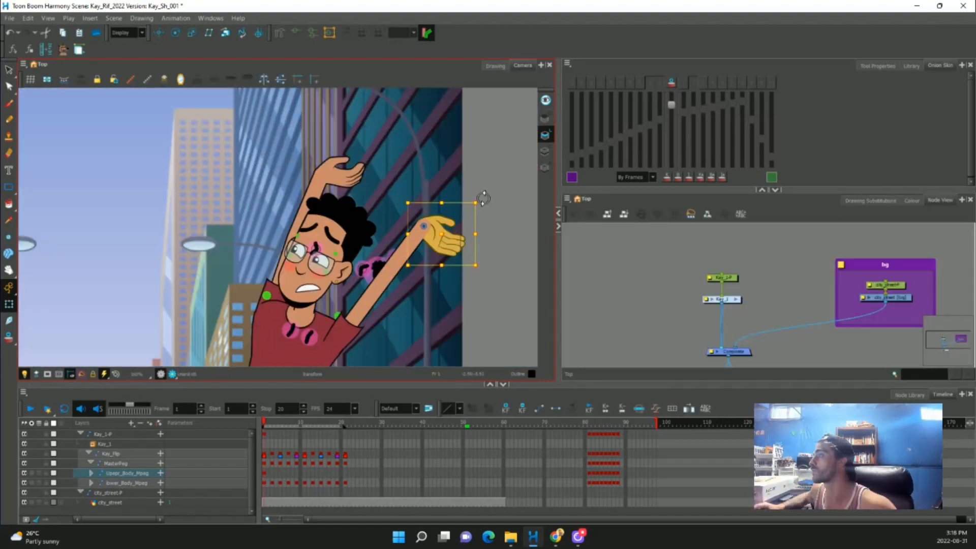
drag(483, 198, 464, 126)
key(b)
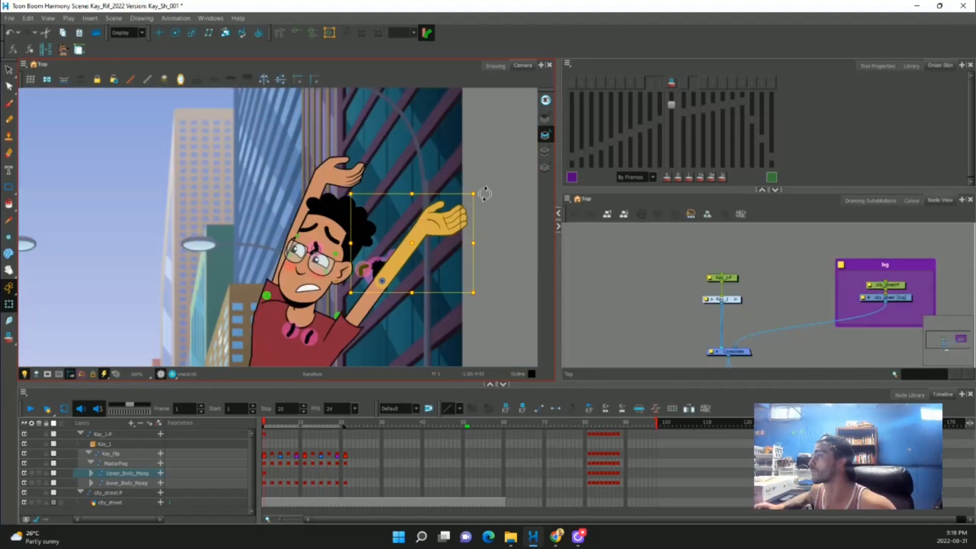
drag(487, 198, 497, 214)
click(327, 182)
drag(370, 148, 411, 164)
Scrub through the 20-frame run cycle to check how the new upper-body pose plays over the moving legs.
scroll(405, 198, down, 4)
scroll(382, 209, up, 5)
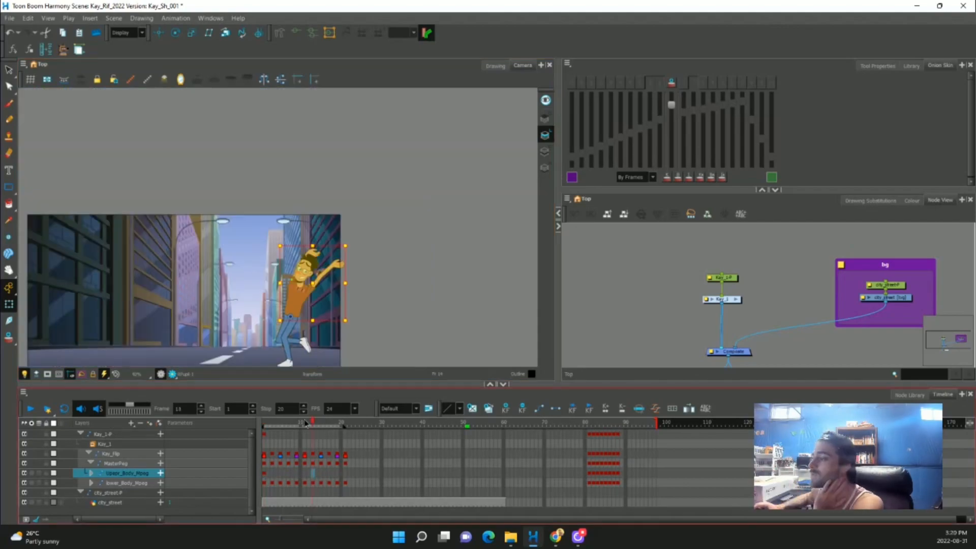
drag(311, 425, 279, 427)
drag(475, 482, 595, 482)
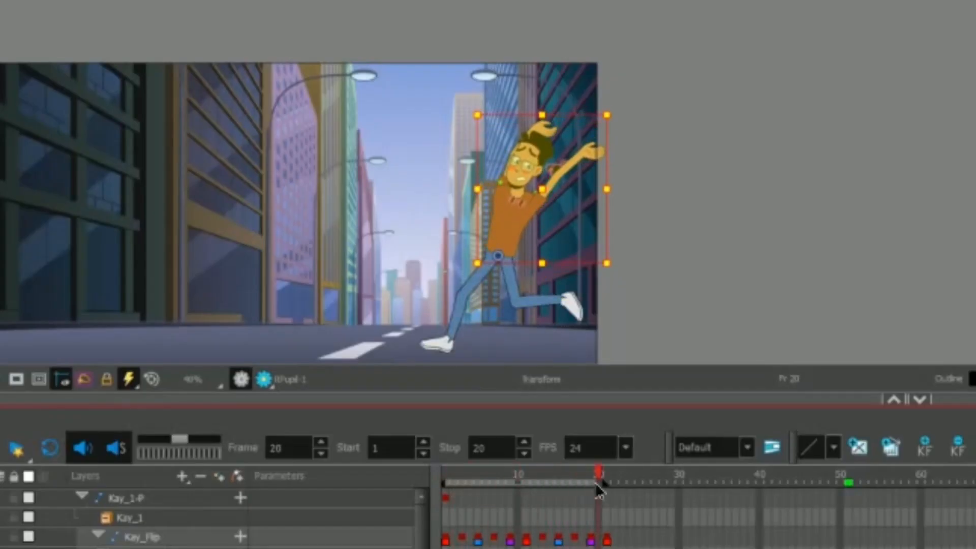
click(450, 480)
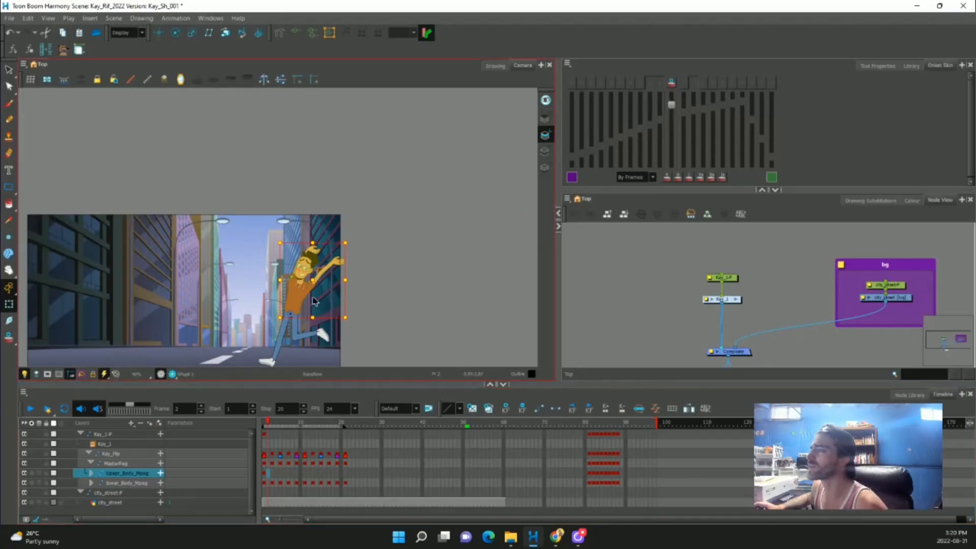
scroll(538, 230, up, 2)
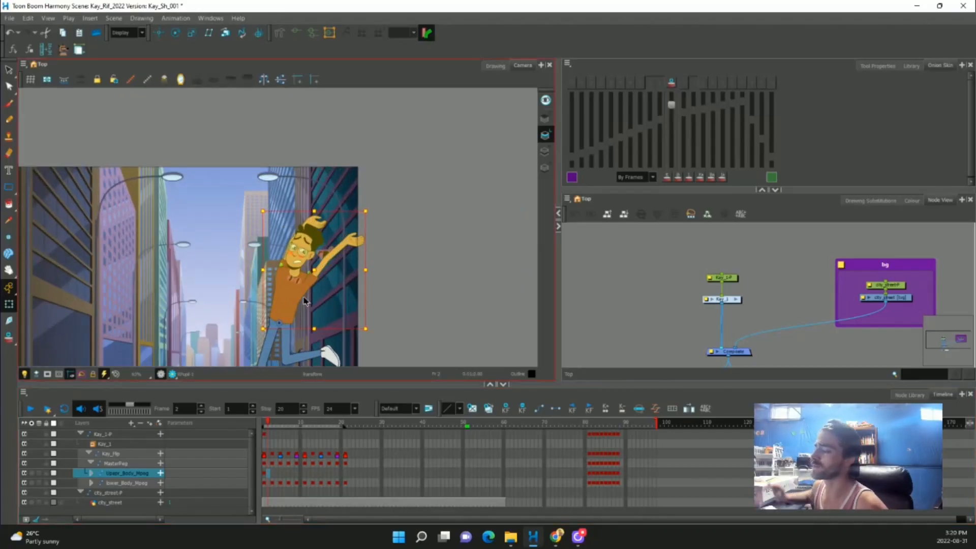
drag(268, 425, 304, 418)
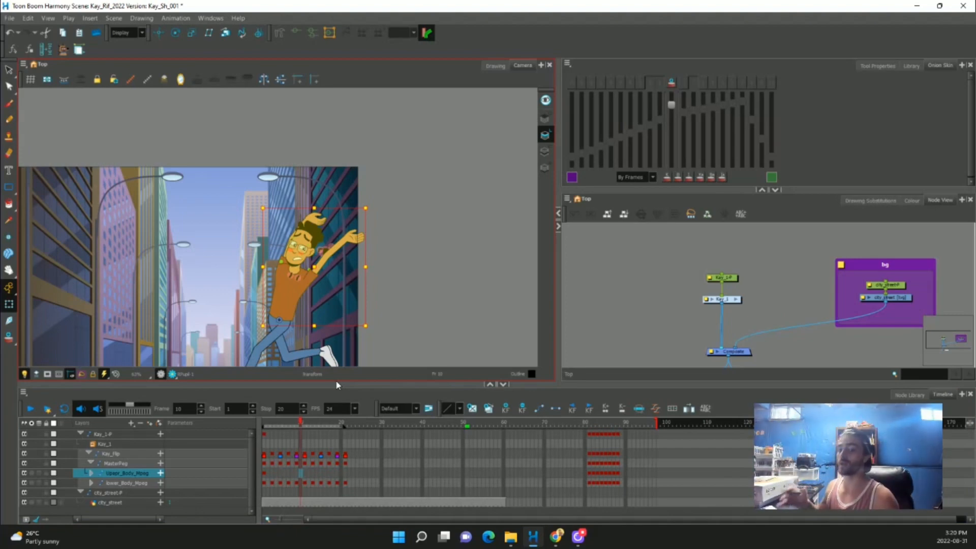
mouse_move(301, 423)
mouse_down()
mouse_move(268, 428)
mouse_move(304, 431)
mouse_up()
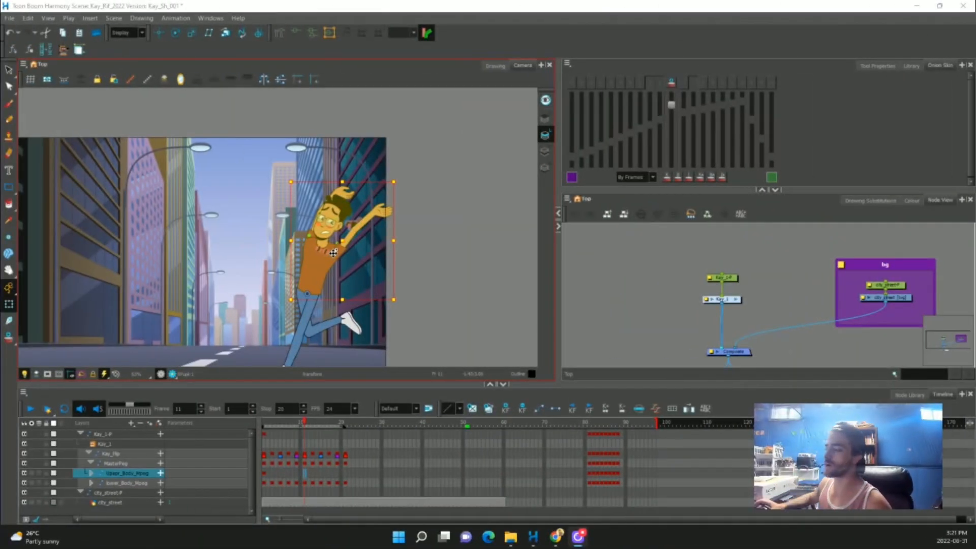
Copy the upper-body pose from frame 1 to frames 11 and 21 of the upper-body peg.
click(263, 474)
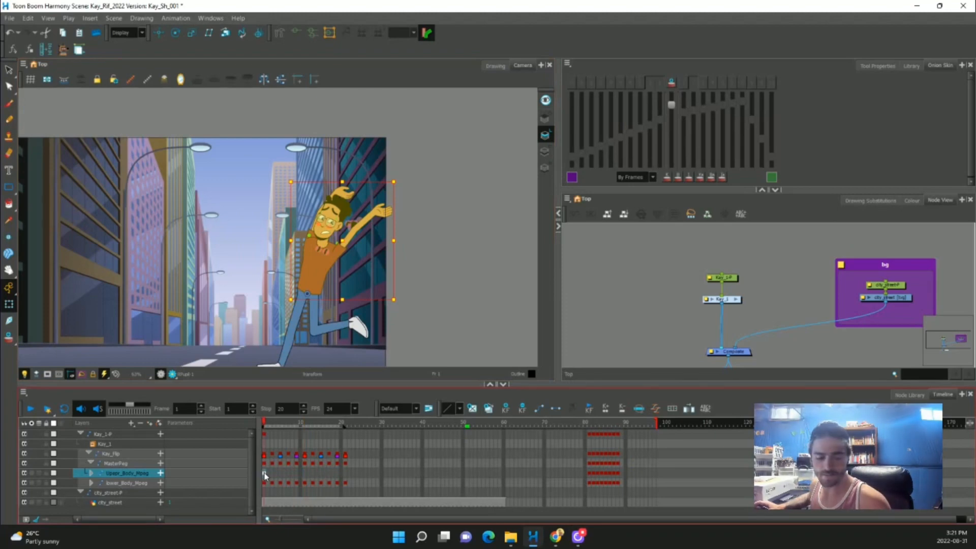
click(303, 474)
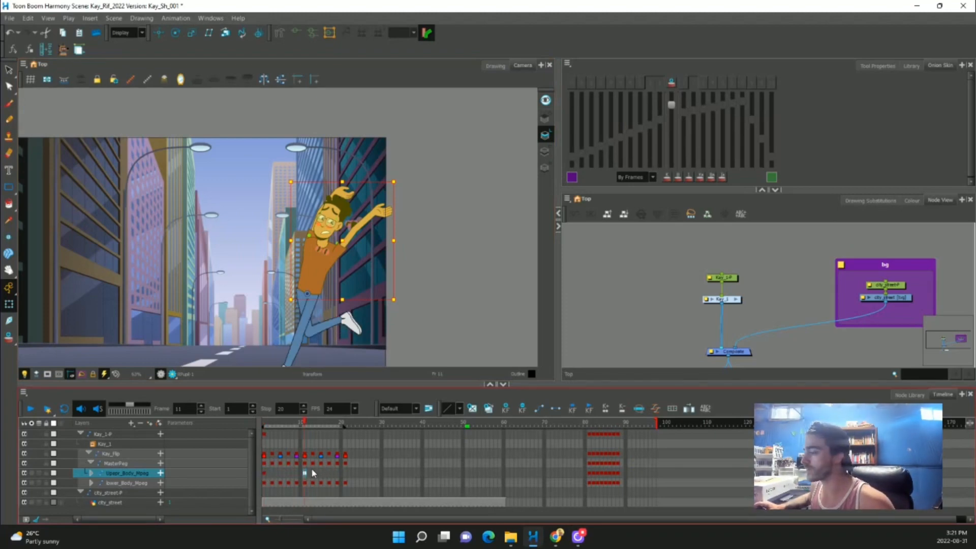
click(345, 474)
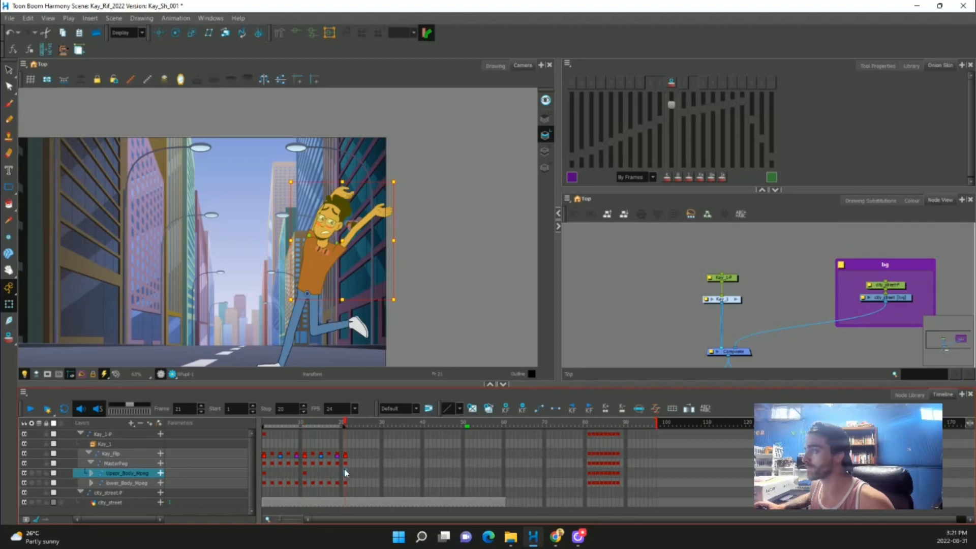
click(303, 474)
click(264, 474)
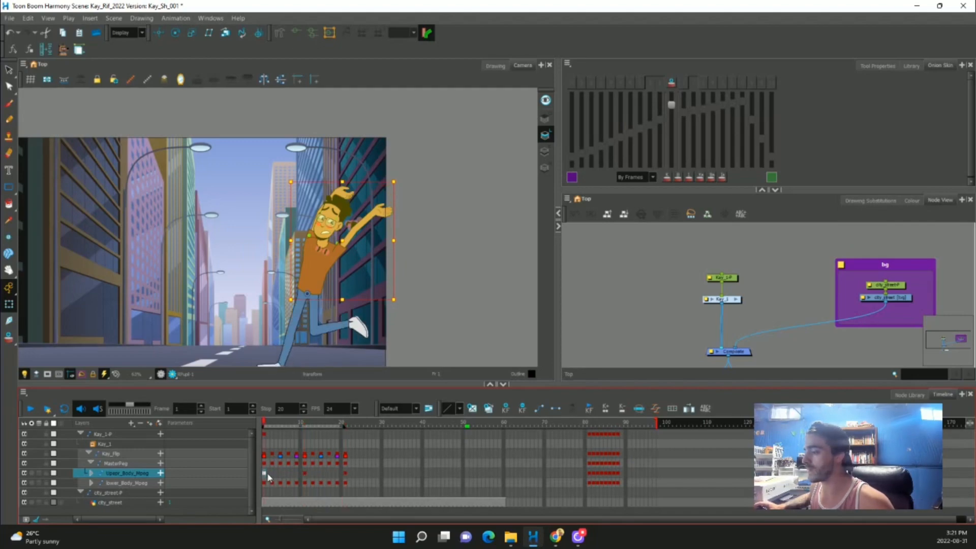
At frame 5, rotate the near arm and its forearm slightly downward.
click(280, 474)
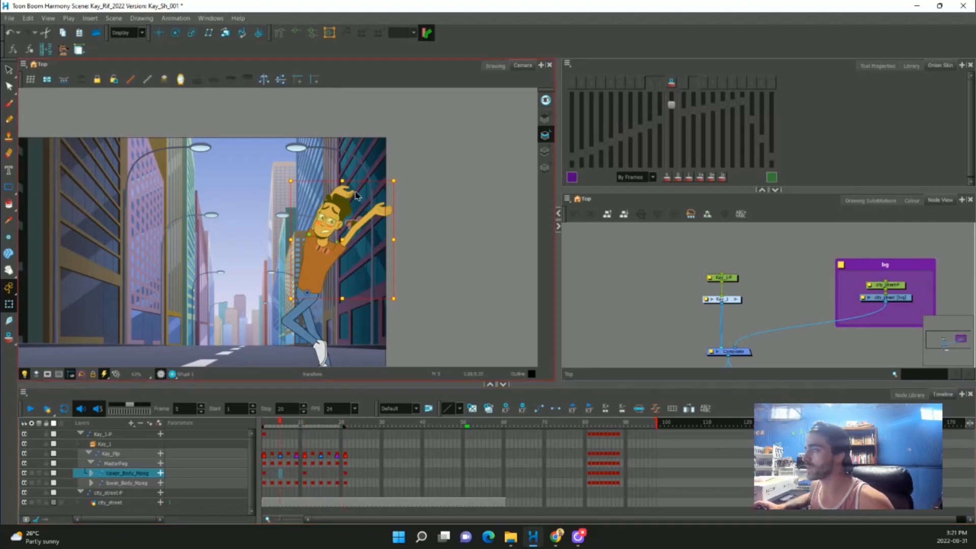
scroll(355, 195, up, 3)
click(369, 224)
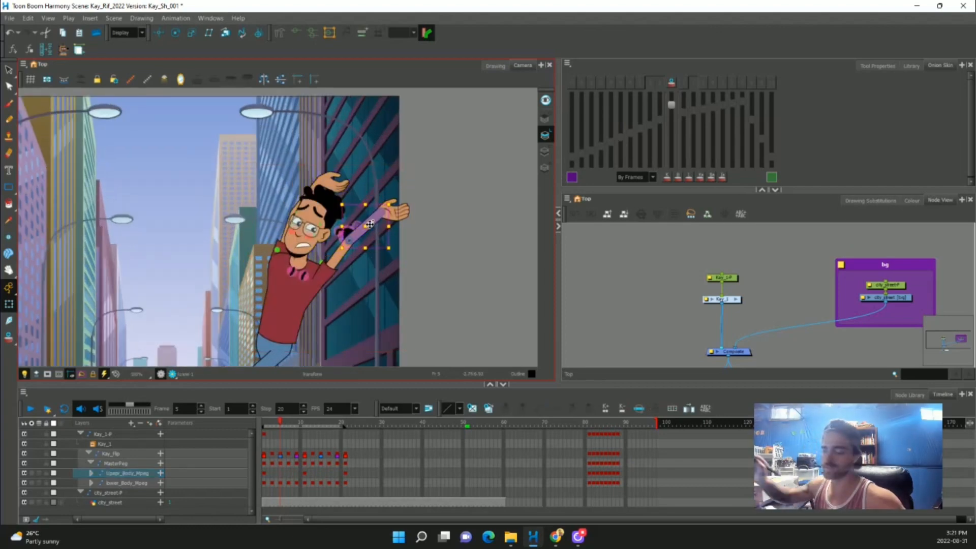
click(419, 184)
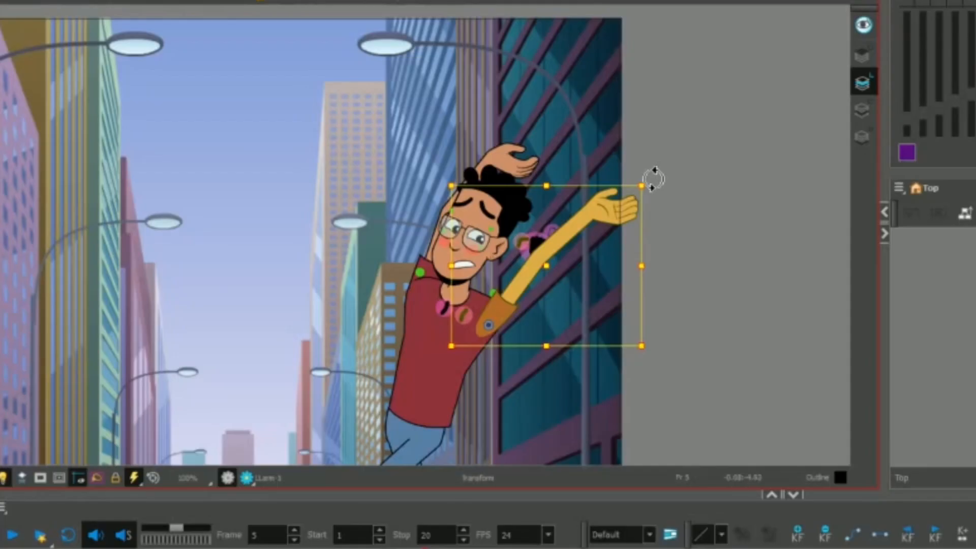
drag(420, 197, 427, 206)
click(411, 219)
click(654, 208)
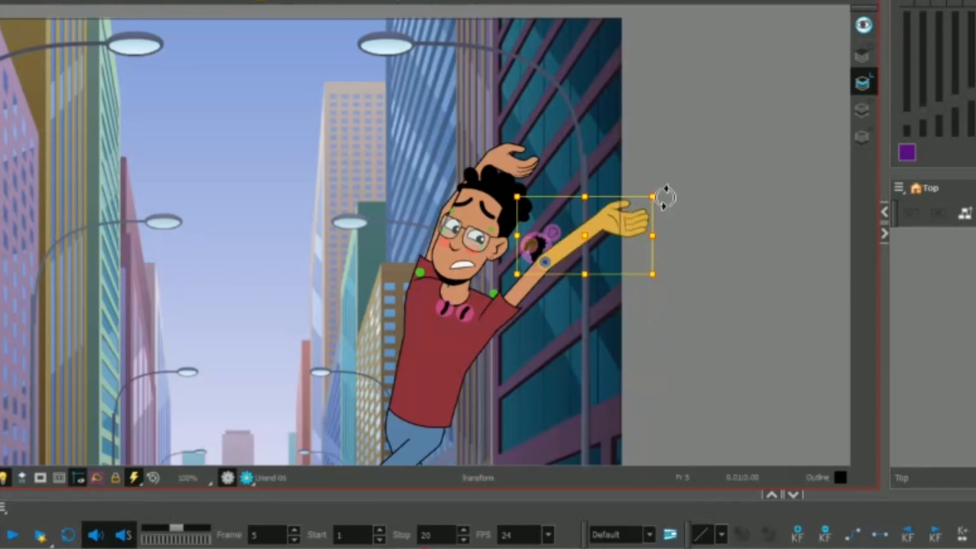
drag(669, 196, 670, 215)
At frame 5, adjust the far arm and head slightly, and tilt the whole upper body at the hips.
click(523, 167)
key(b)
key(b)
key(b)
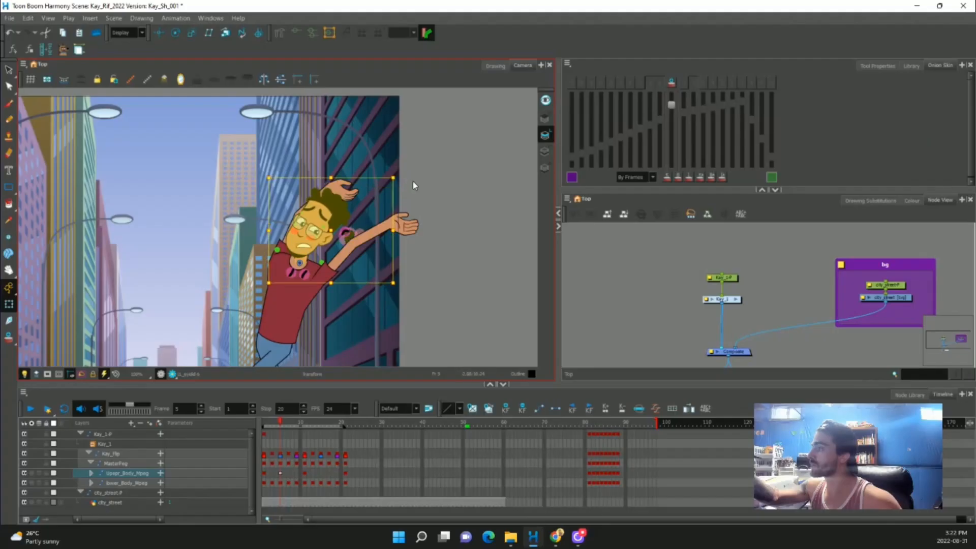
key(b)
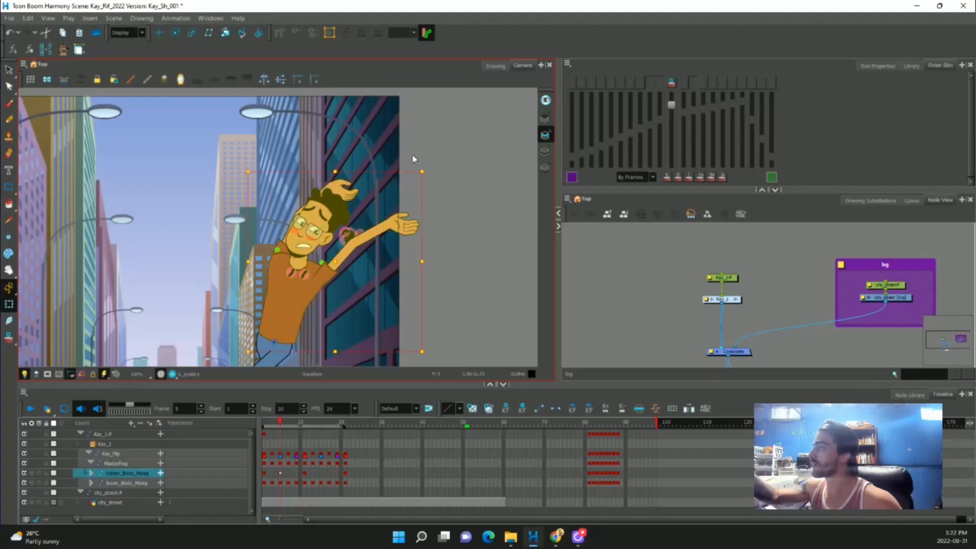
drag(429, 168, 436, 171)
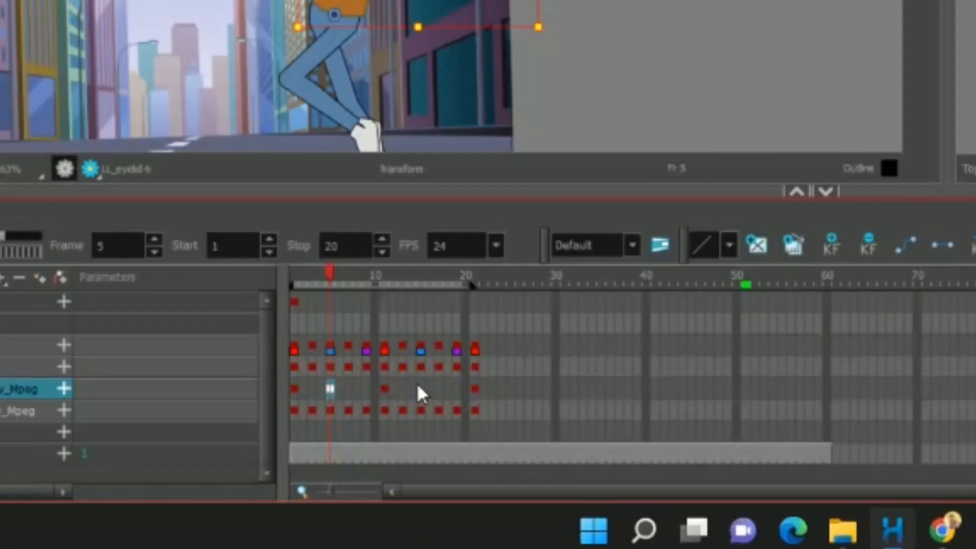
Copy the frame 5 upper-body pose to frame 15 and play the cycle with interpolated upper-body keyframes.
click(417, 386)
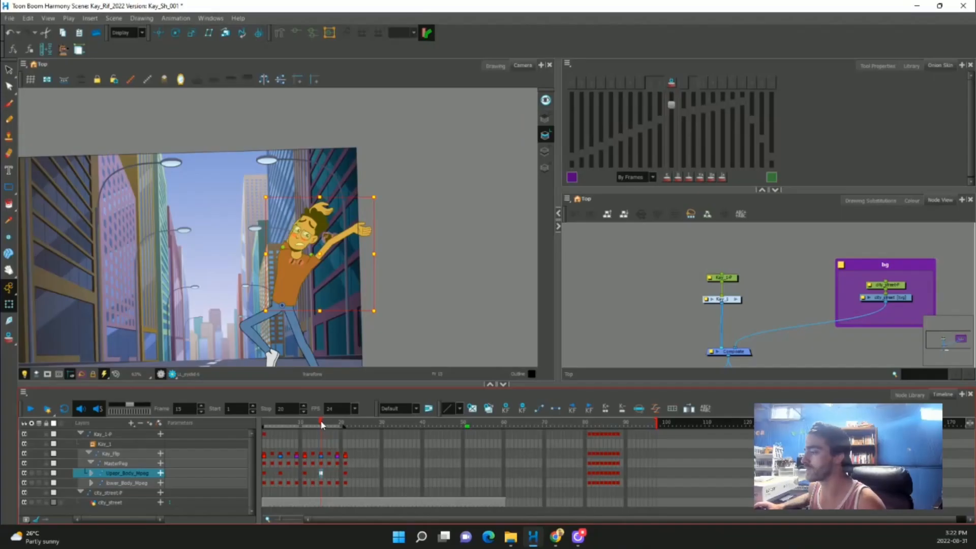
drag(321, 424, 348, 425)
click(31, 409)
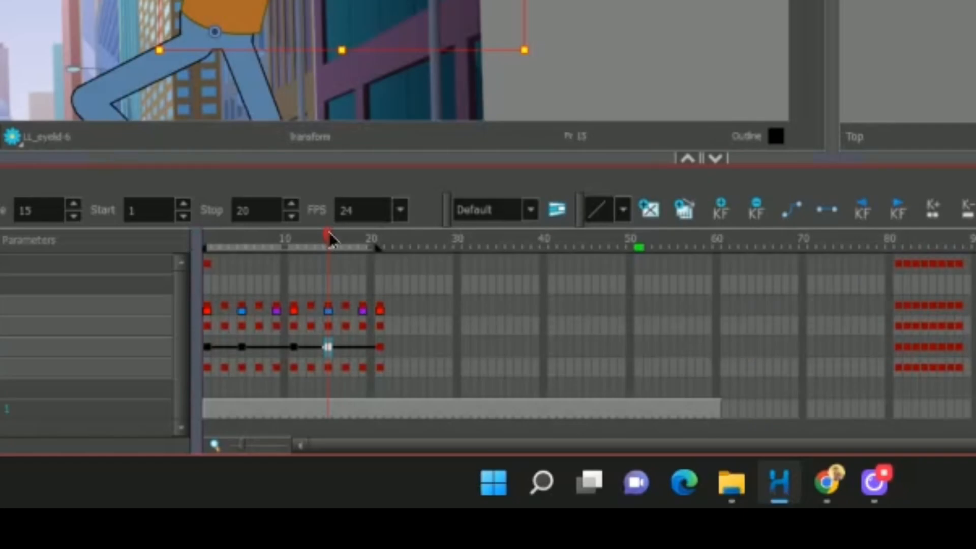
drag(321, 421, 242, 440)
scroll(268, 243, down, 4)
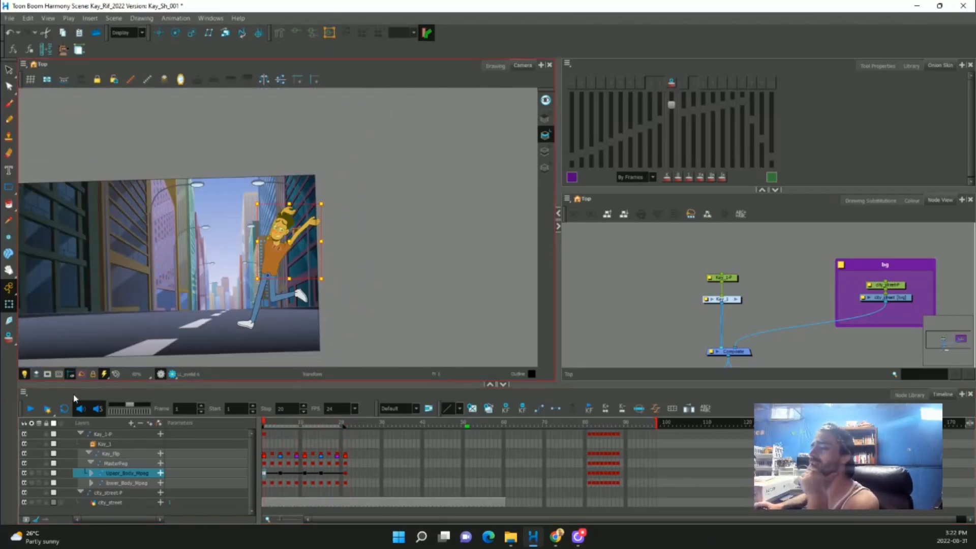
click(29, 409)
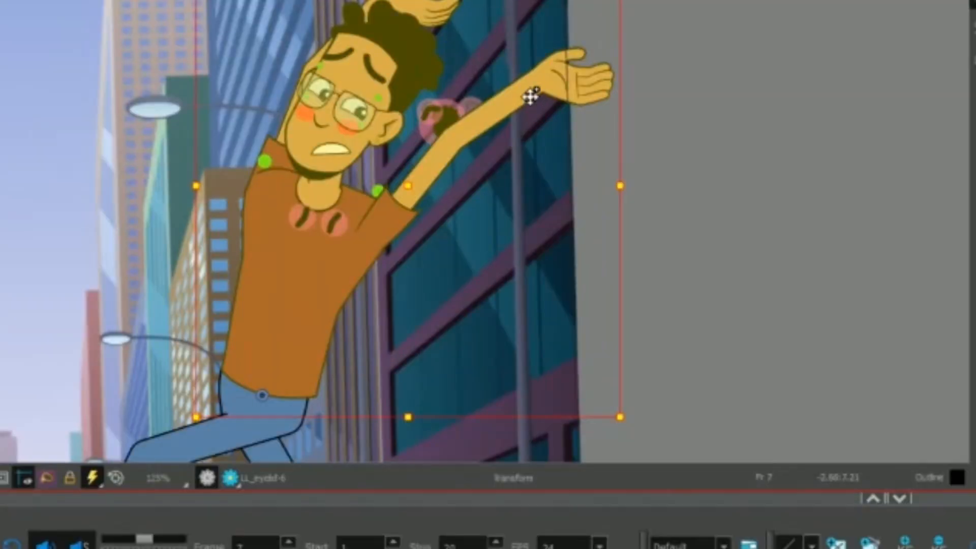
At frame 7, rotate the whole near arm and the far forearm and hand above the head.
click(530, 96)
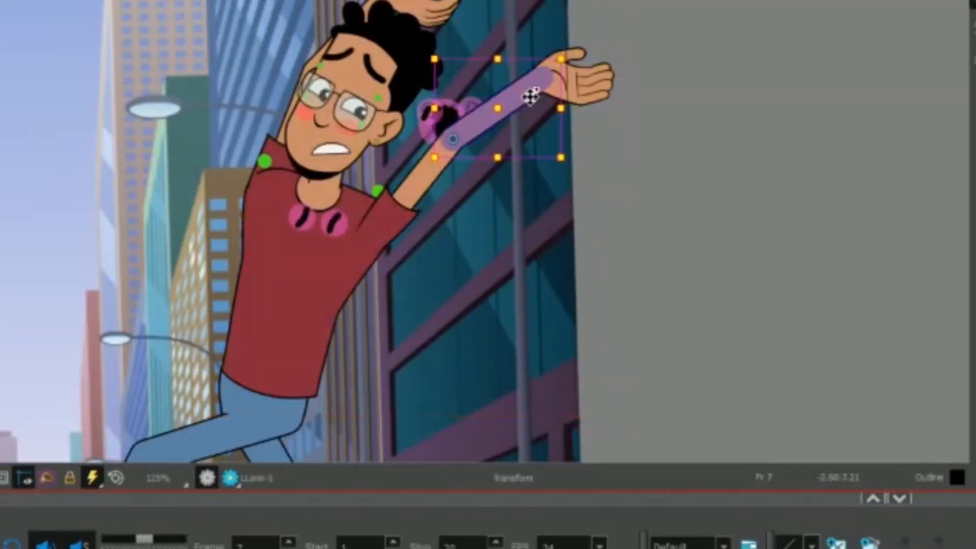
key(b)
key(b)
mouse_move(635, 44)
mouse_down()
mouse_move(652, 53)
mouse_move(630, 41)
mouse_up()
key(b)
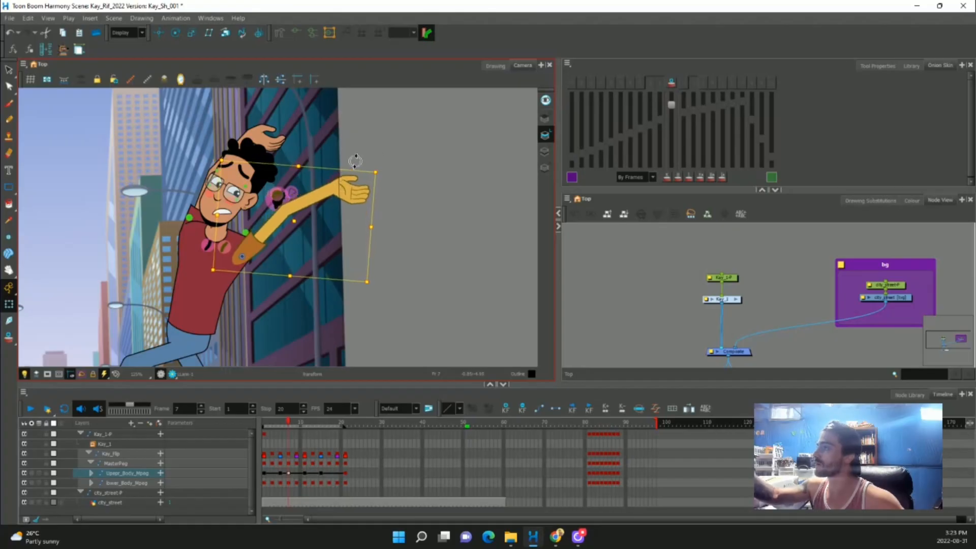
click(464, 1)
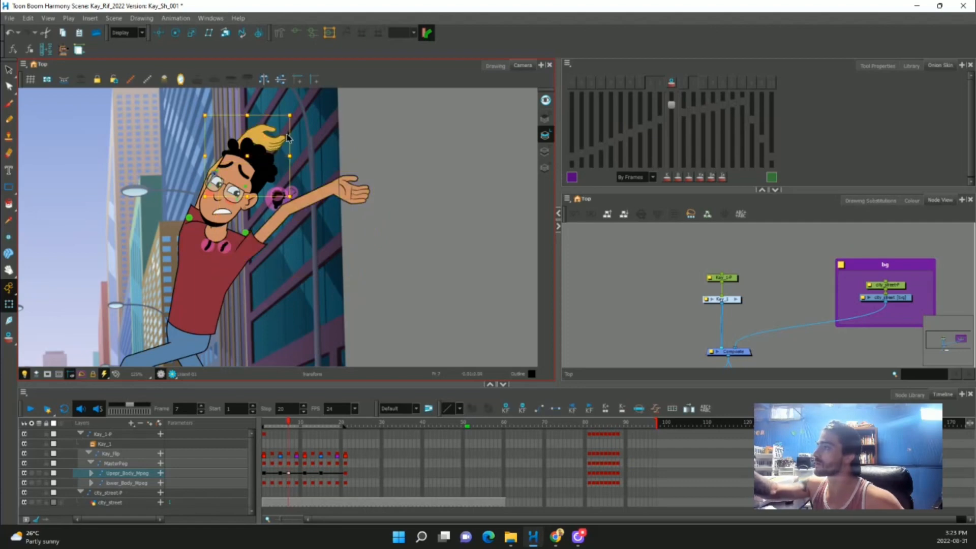
key(Escape)
click(296, 127)
drag(299, 118, 308, 122)
key(shift+b)
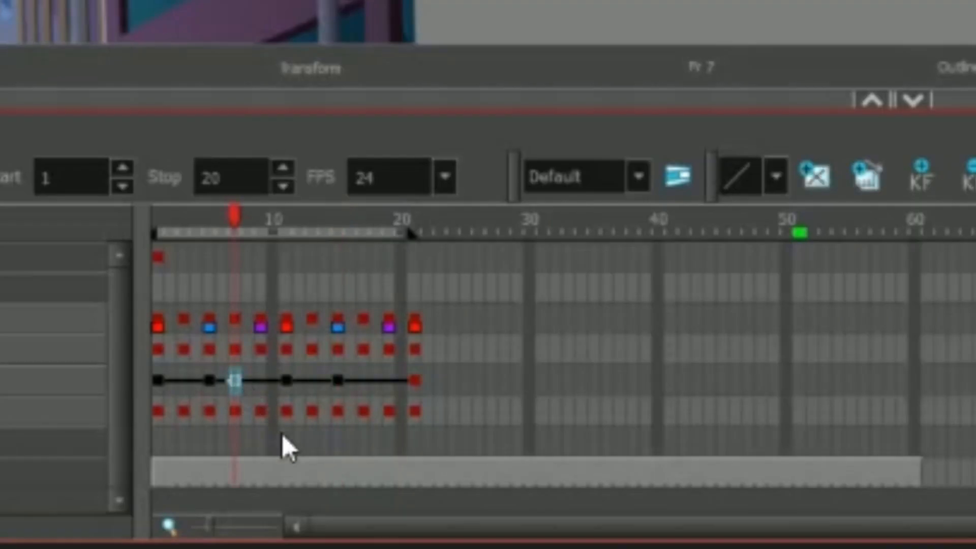
Copy the frame 7 upper-body pose to frame 17 and play back the run cycle.
click(359, 390)
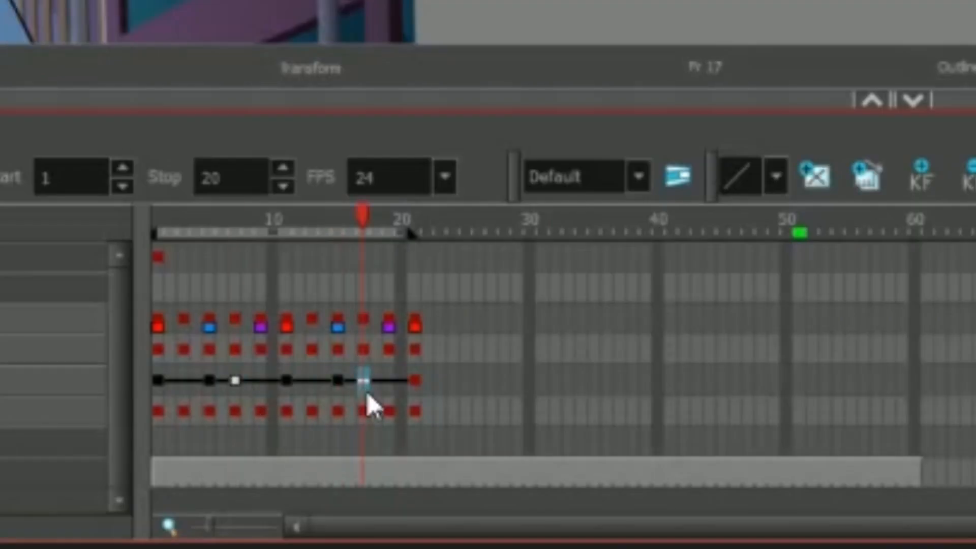
scroll(99, 305, down, 1)
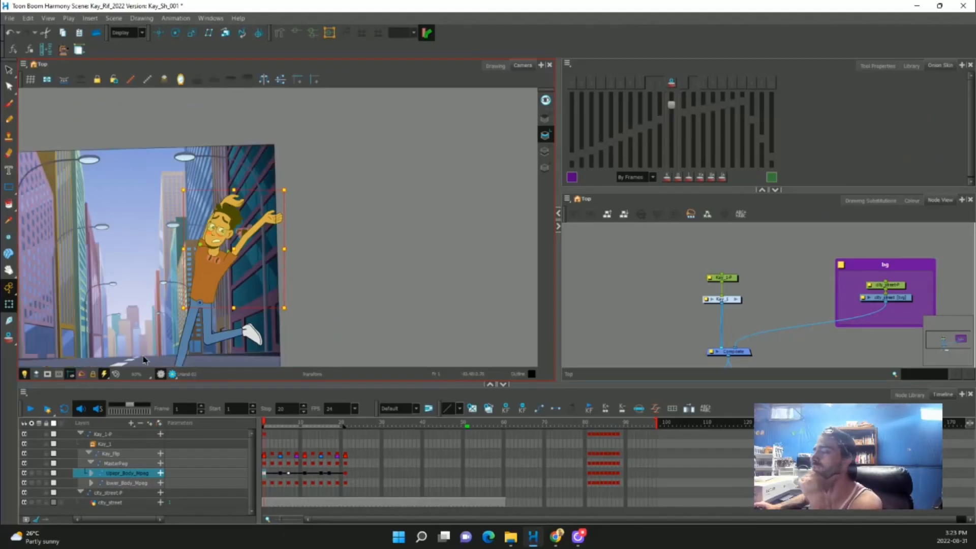
click(31, 408)
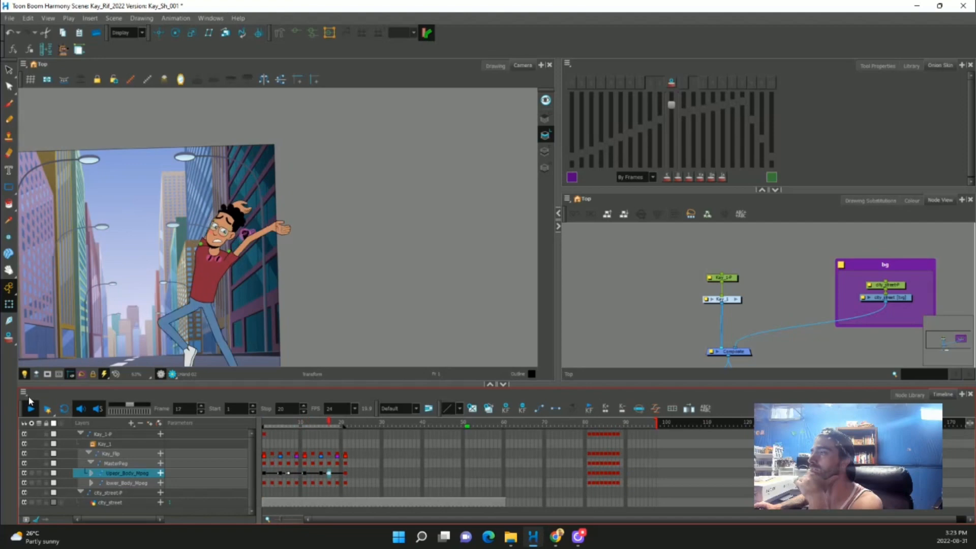
scroll(105, 305, down, 1)
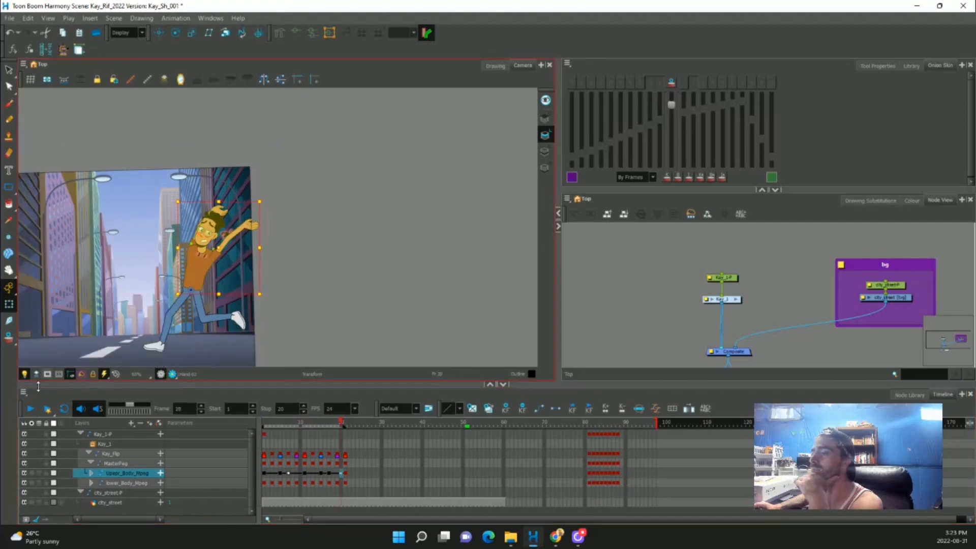
click(31, 408)
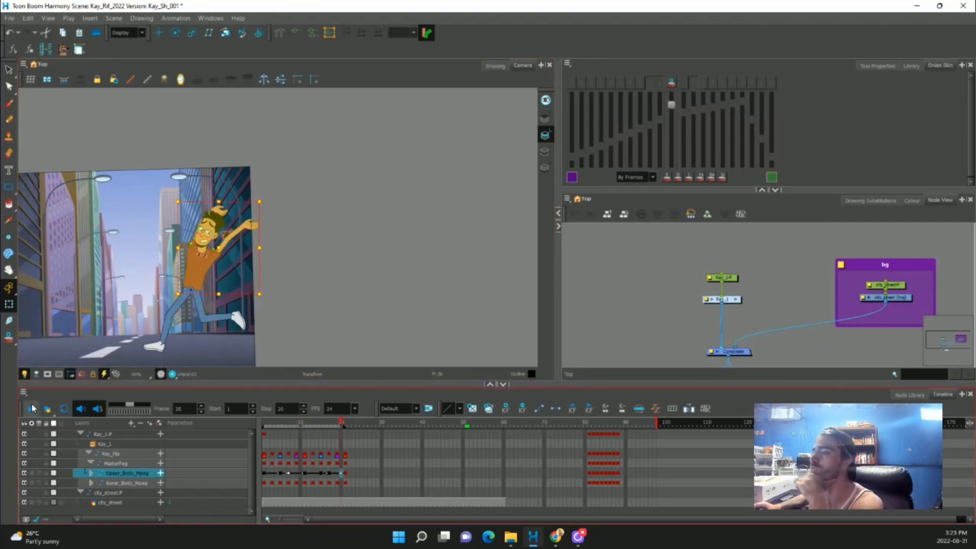
click(32, 405)
Convert the upper-body motion across frames 1 to 21 to stop-motion keyframes on every second frame.
drag(265, 473, 343, 480)
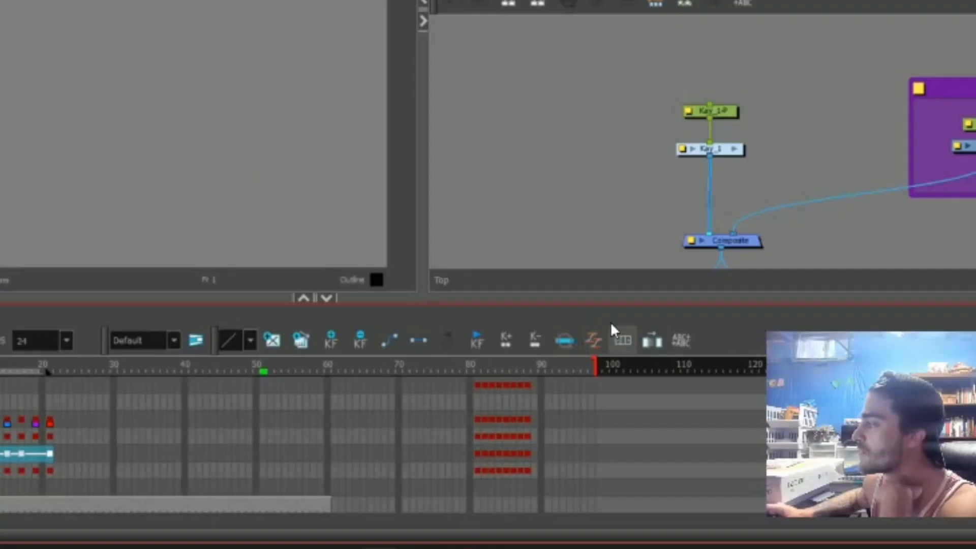
click(655, 408)
click(305, 151)
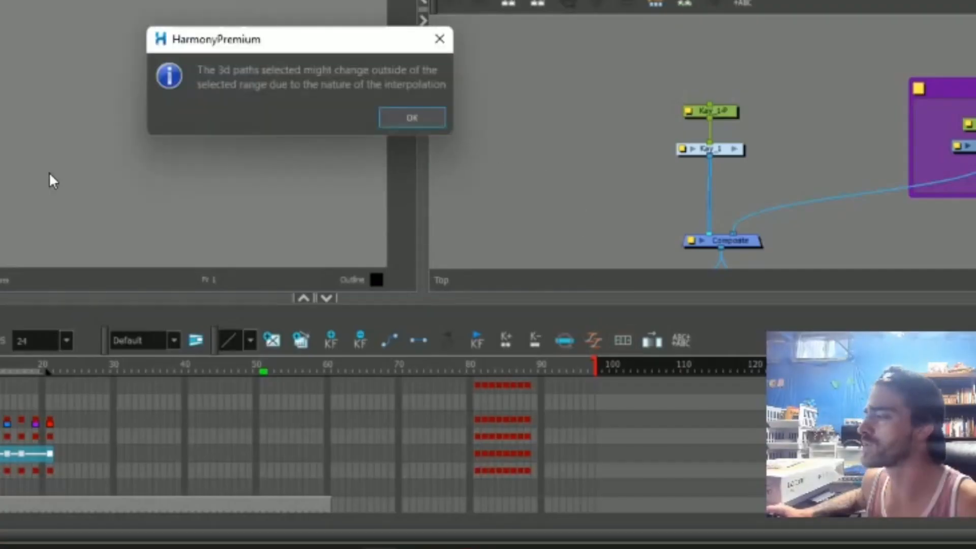
click(547, 281)
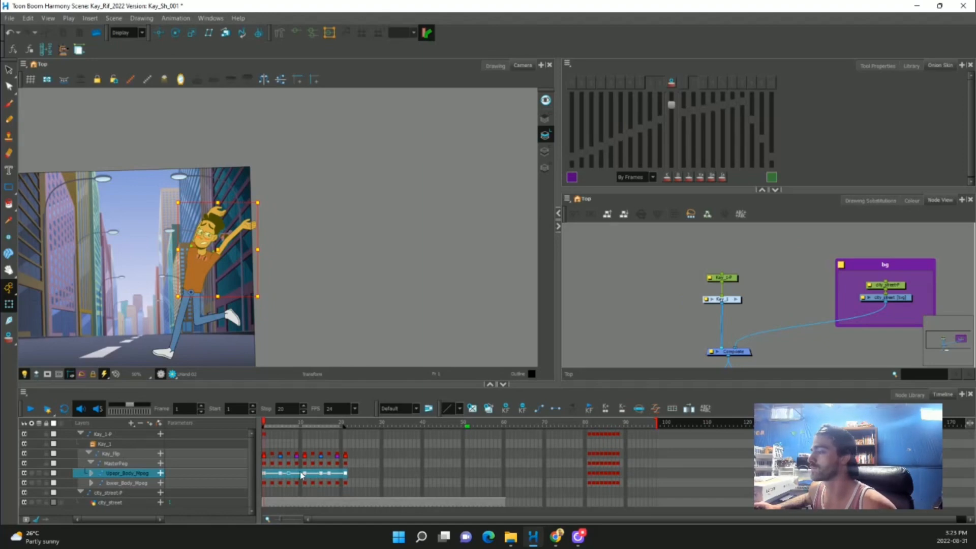
Turn on looped playback and play the panicked run cycle.
click(344, 475)
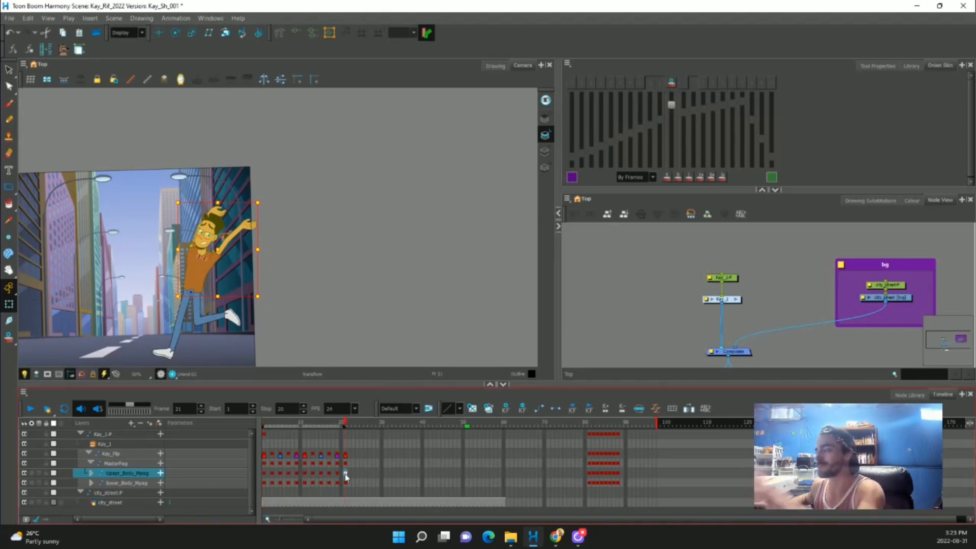
click(30, 409)
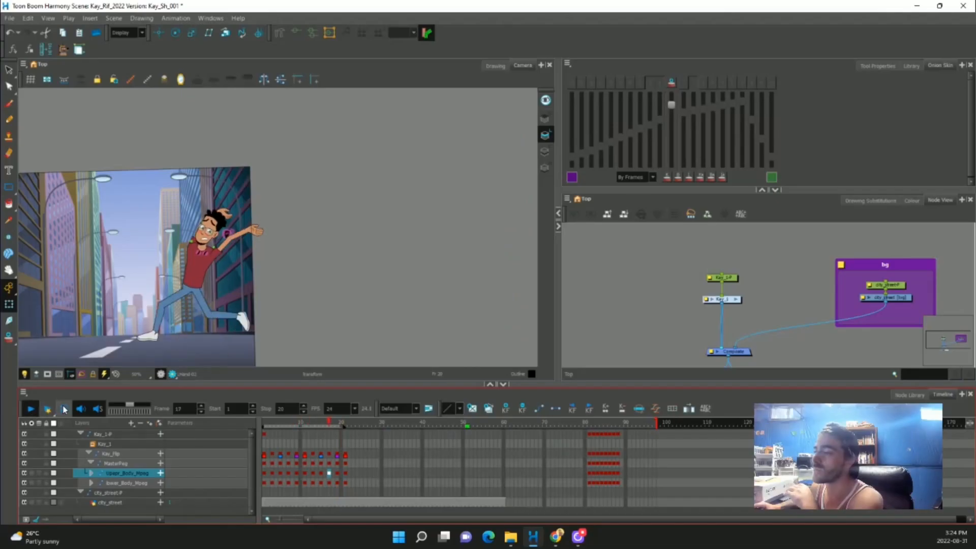
click(65, 408)
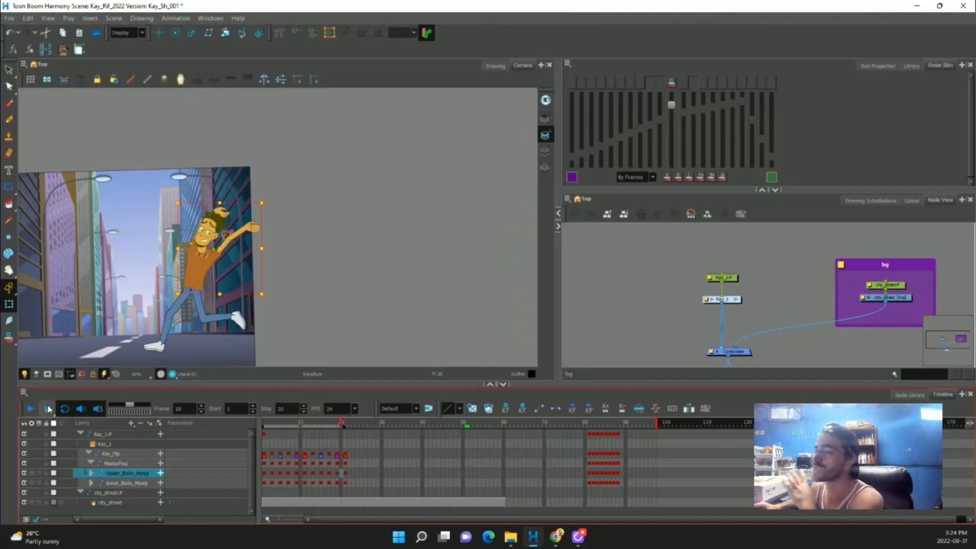
click(33, 410)
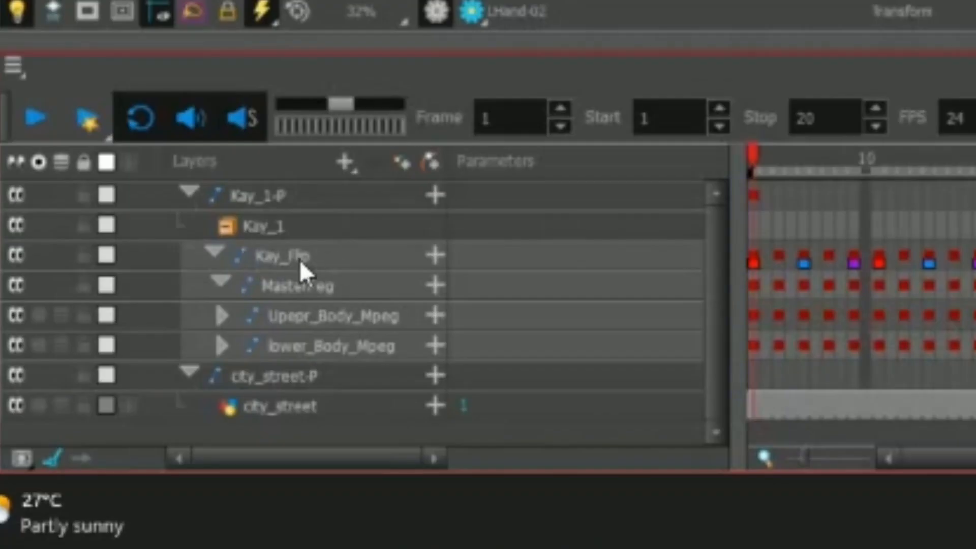
Delete the Kay_Flip keyframes from frame 3 to 21, keeping only the one on frame 1.
click(754, 195)
click(755, 259)
drag(273, 454, 346, 456)
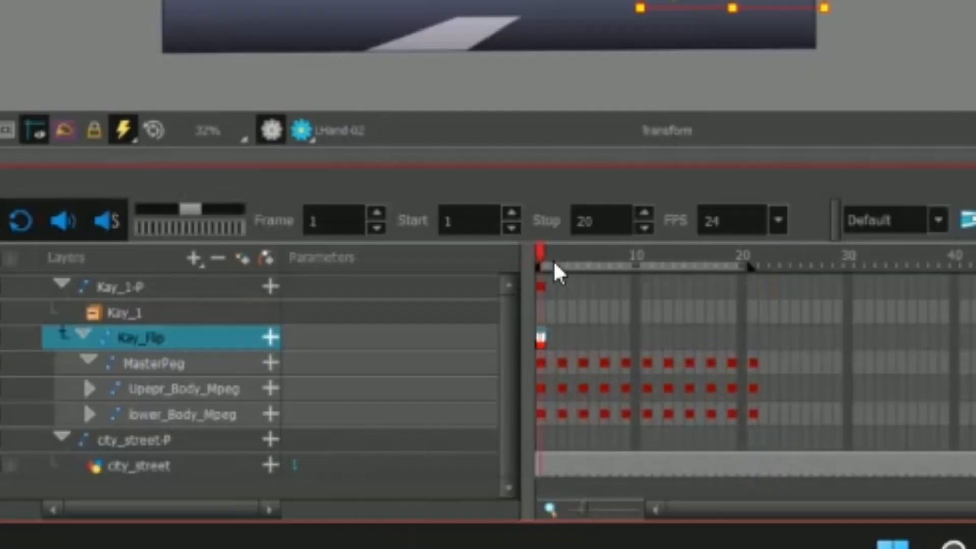
click(272, 421)
Scrub through the cycle to frame 20 and check the frame 1 keyframes of Kay_Flip and Kay_1-P.
drag(562, 255, 757, 249)
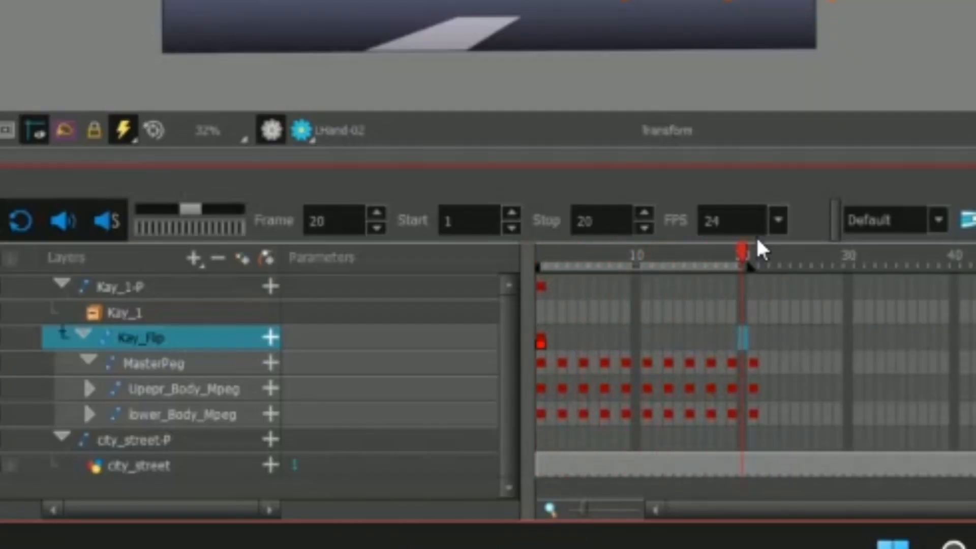
click(542, 344)
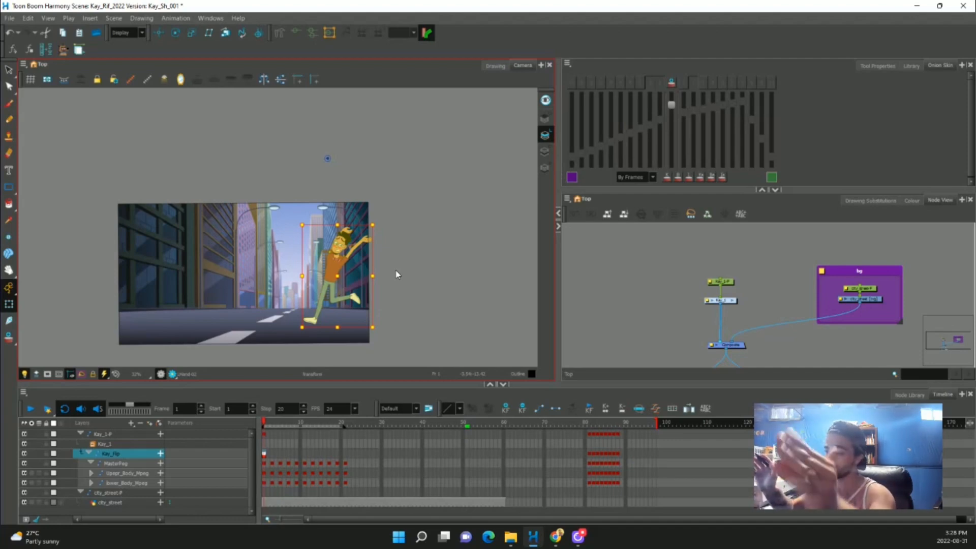
click(264, 435)
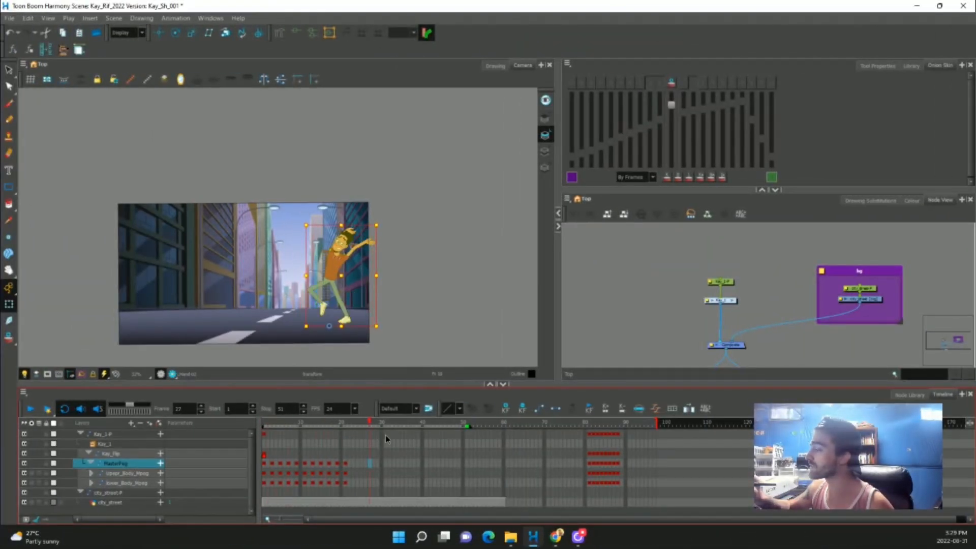
Mark frames 1 and 21 on the MasterPeg and the upper-body and lower-body pegs as the ends of the cycle.
drag(386, 426, 265, 482)
right_click(265, 477)
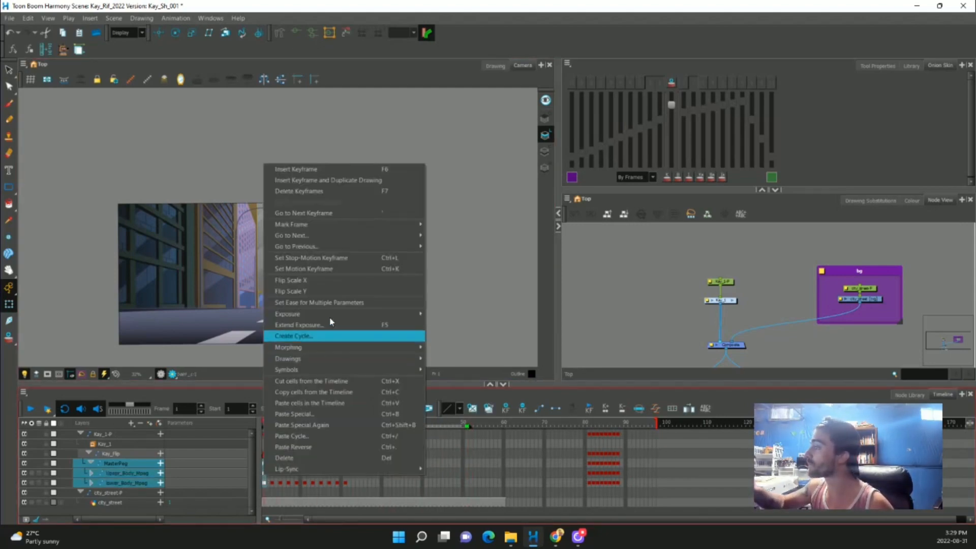
mouse_move(376, 225)
click(442, 225)
drag(344, 464, 345, 482)
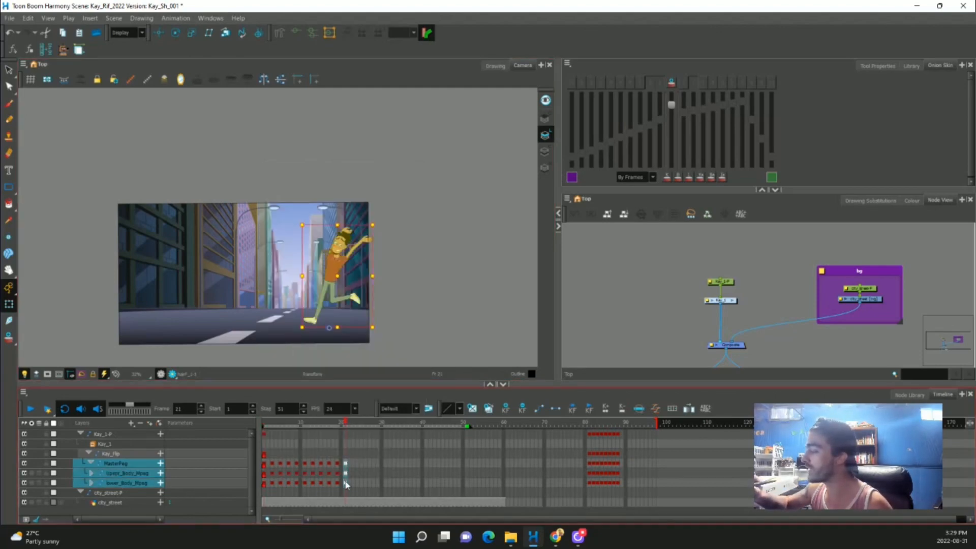
right_click(346, 481)
click(513, 215)
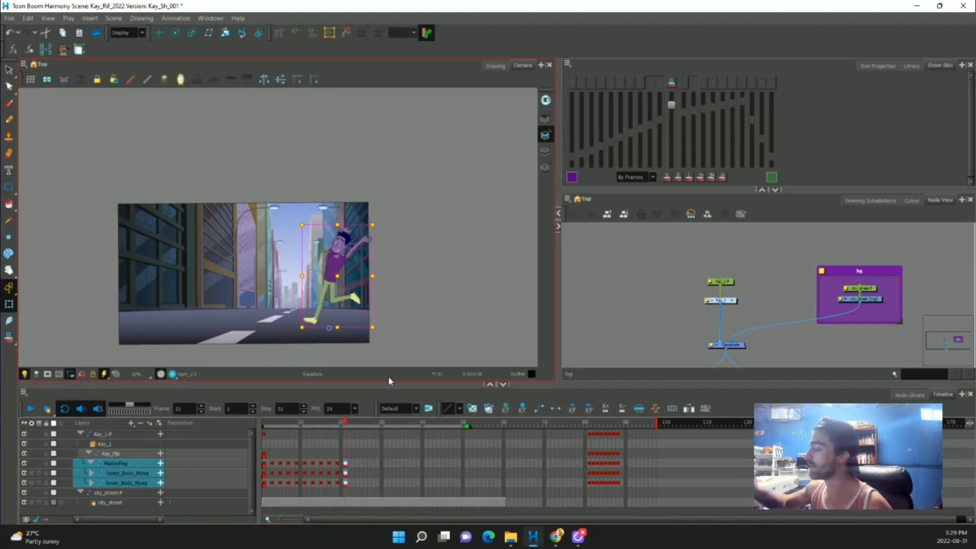
Copy the run cycle keyframes of MasterPeg and both body pegs from frame 1 on, and paste them at frames 21 and 41.
drag(265, 464, 344, 468)
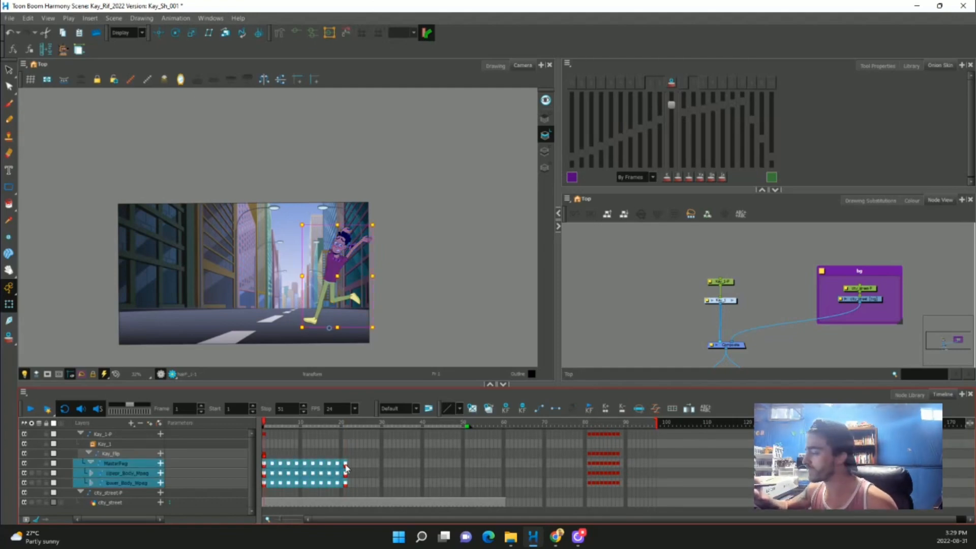
click(346, 463)
key(ctrl+v)
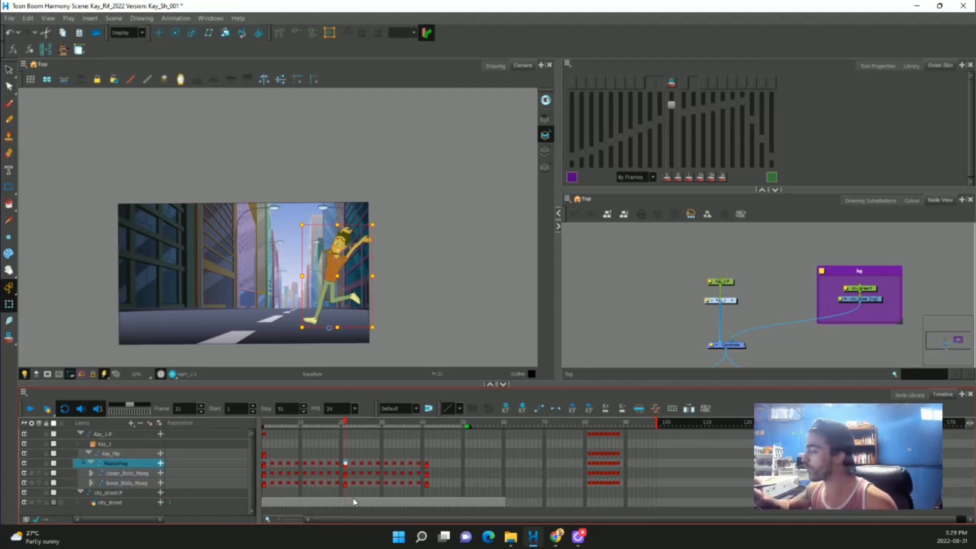
key(ctrl+v)
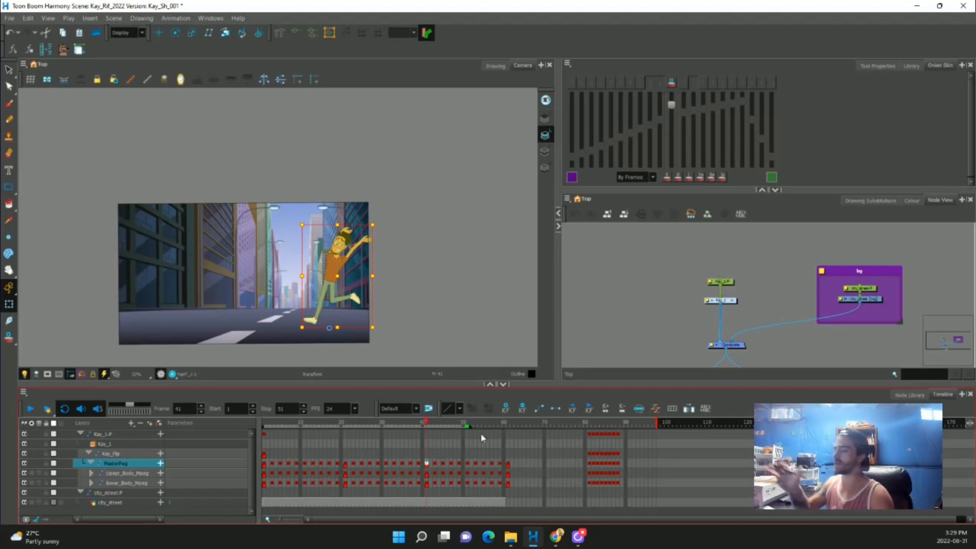
Insert a Kay_Flip keyframe at frame 61 and extend the city_street exposure through that frame.
click(460, 453)
click(467, 454)
drag(468, 423, 508, 451)
key(F6)
click(509, 502)
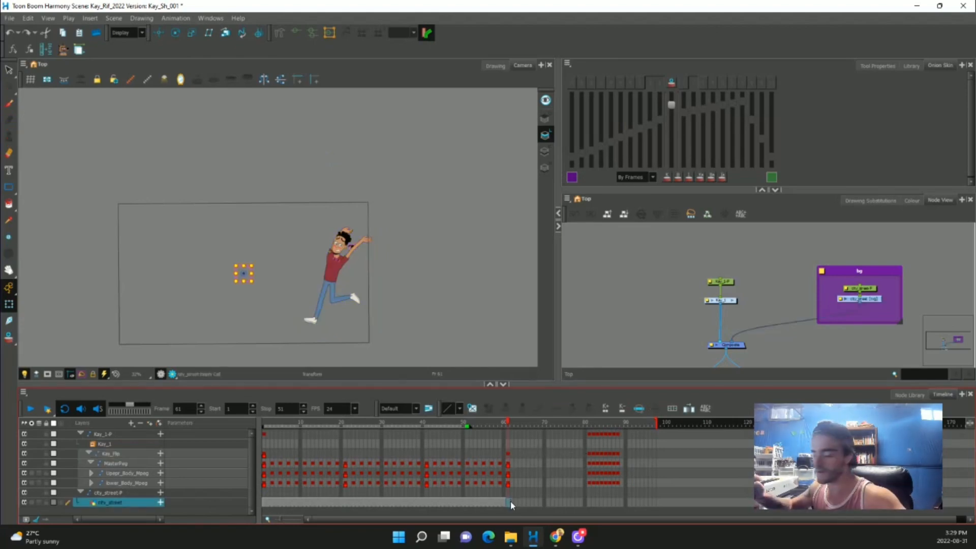
key(F5)
Enlarge the character on Kay_1-P at frame 61 and scrub from frame 1 to check the growth toward the camera.
click(508, 436)
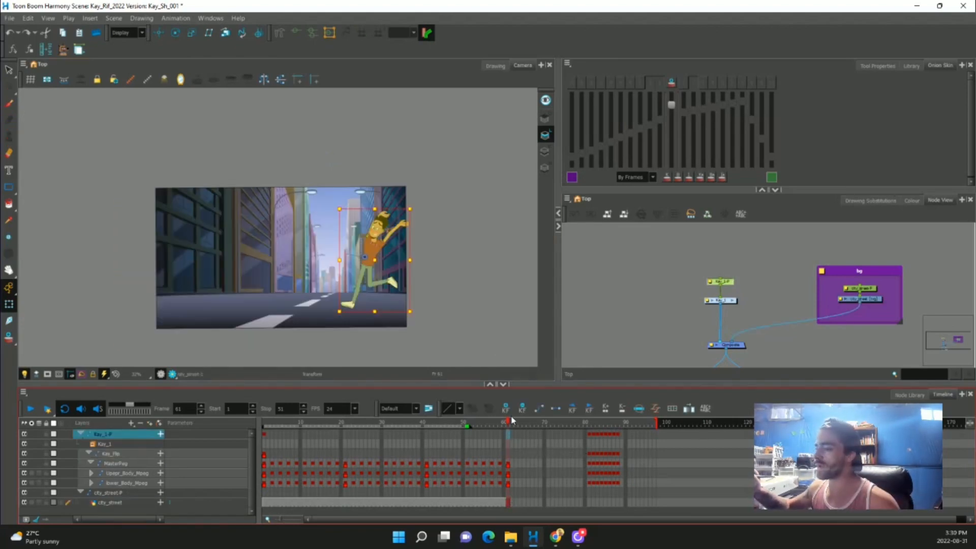
drag(410, 312, 476, 378)
drag(462, 269, 453, 236)
drag(456, 347, 509, 344)
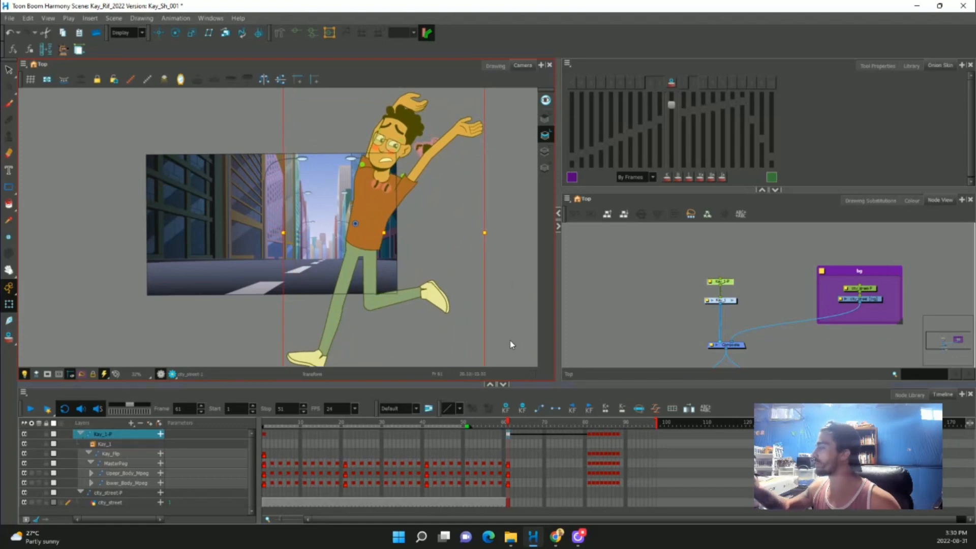
click(268, 431)
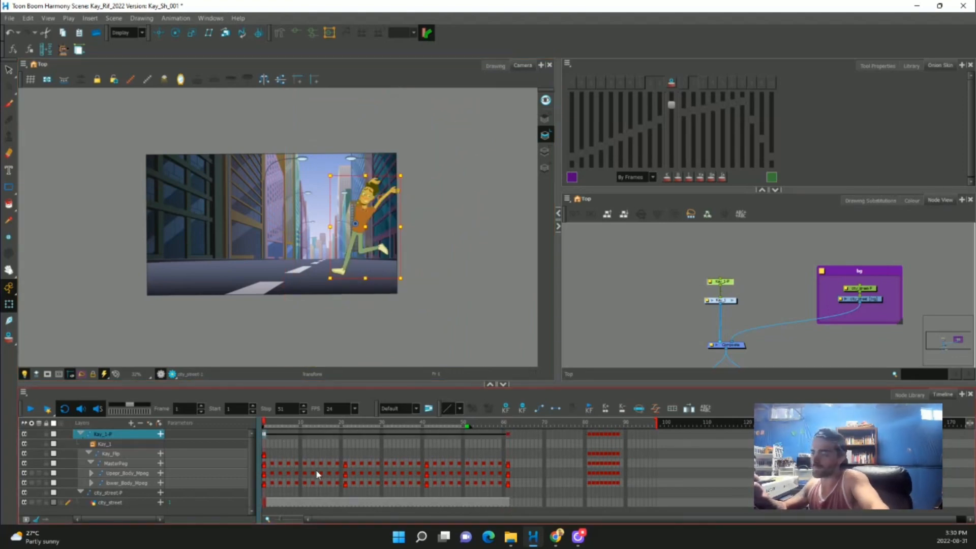
click(281, 425)
drag(284, 423, 430, 439)
Set a motion keyframe on Kay_Flip at frame 61, move the character to the street's left side, and play from frame 1.
click(508, 453)
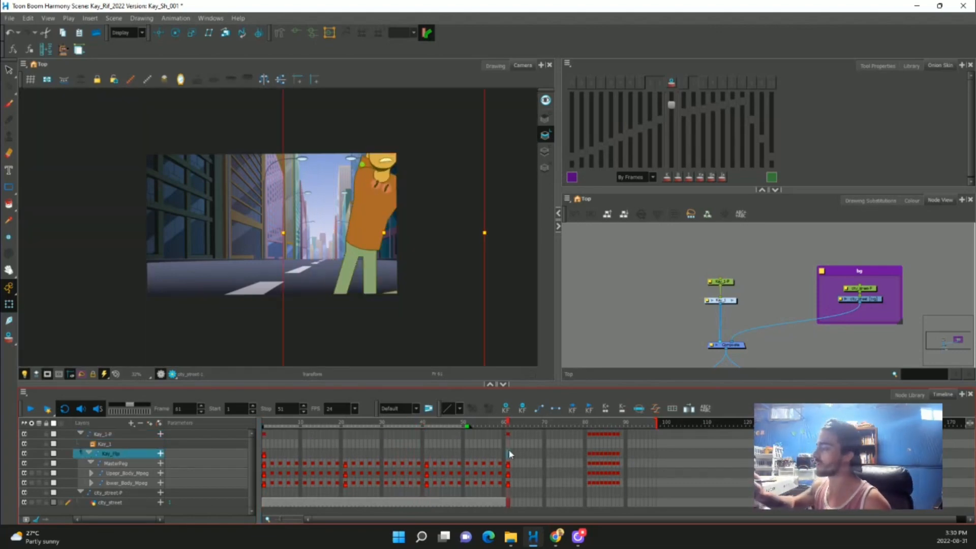
key(F6)
key(ctrl+k)
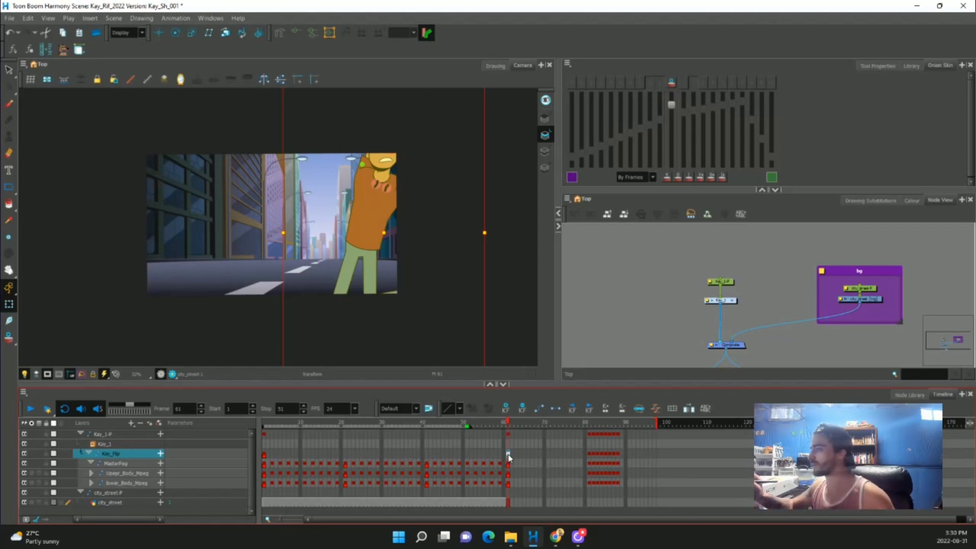
drag(383, 235, 196, 161)
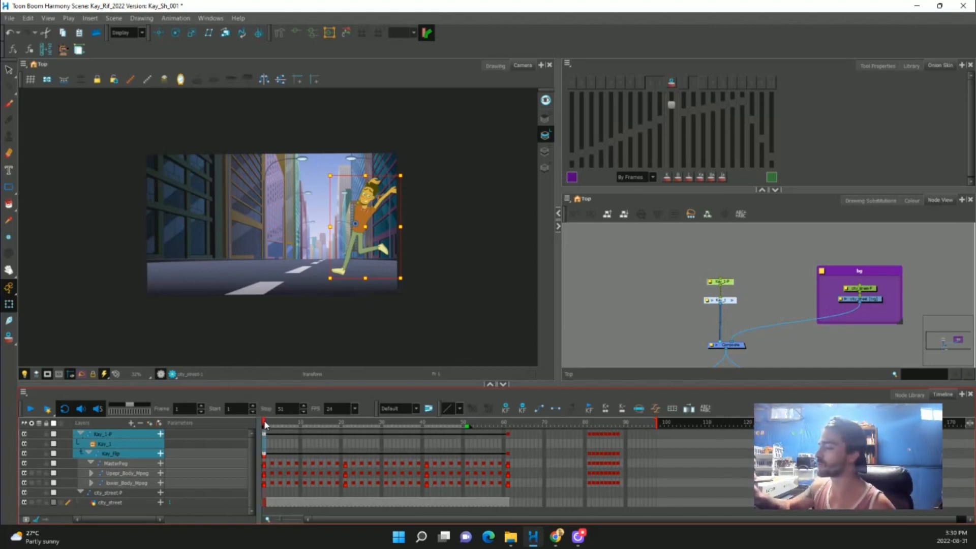
drag(264, 425, 263, 460)
click(29, 409)
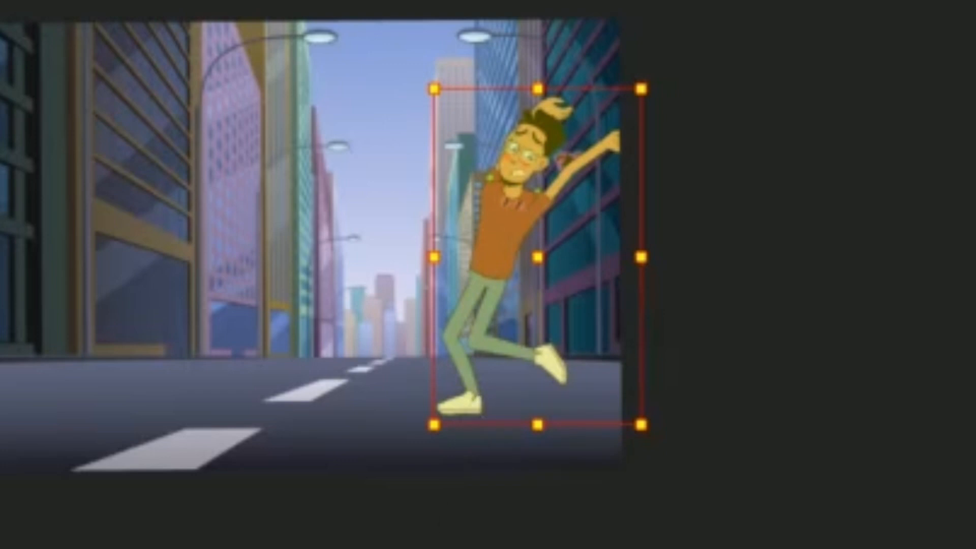
Step back and forth through neighbouring frames to examine how the planted foot travels along the road.
key(period)
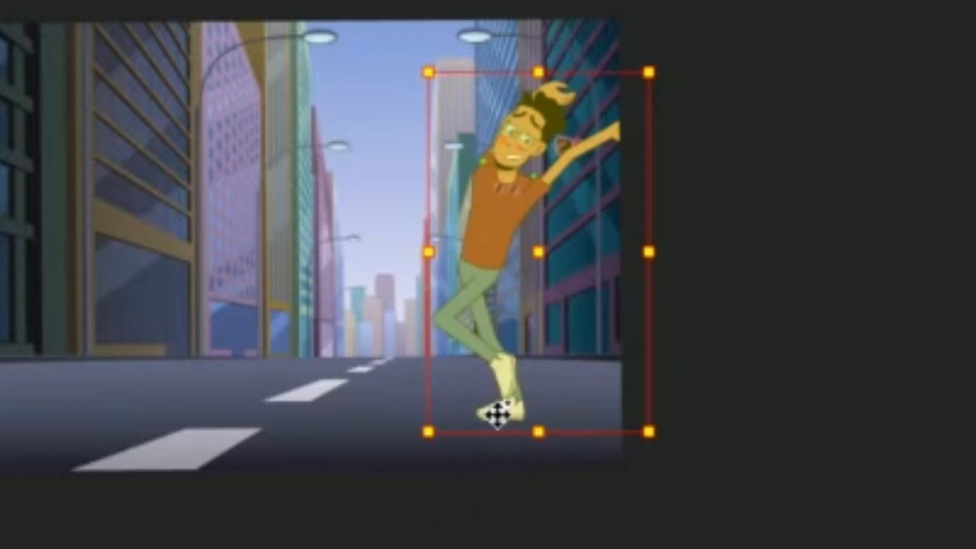
key(period)
key(period)
key(comma)
key(period)
key(comma)
key(period)
key(period)
key(comma)
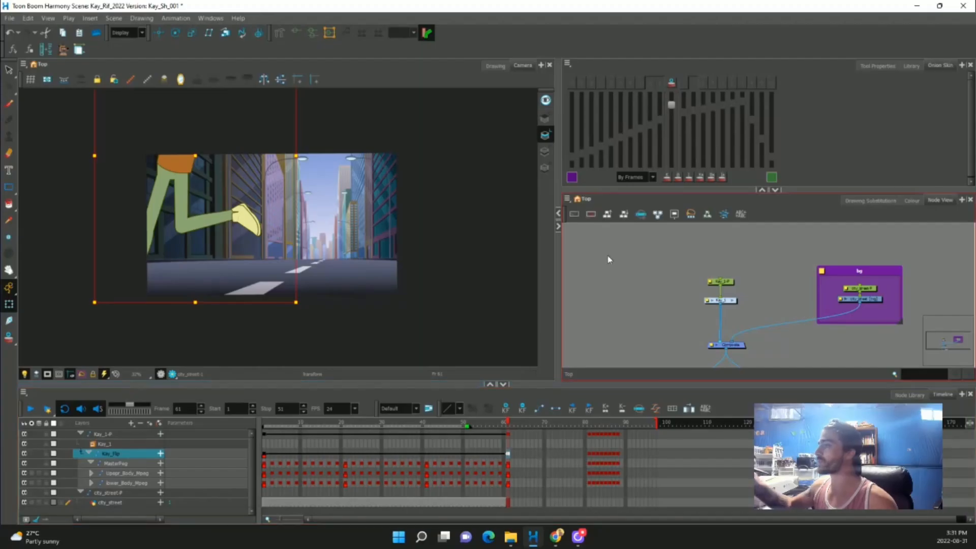
Move the character on Kay_Flip completely out past the camera frame's left edge at frame 61, and play the run from frame 1.
click(197, 156)
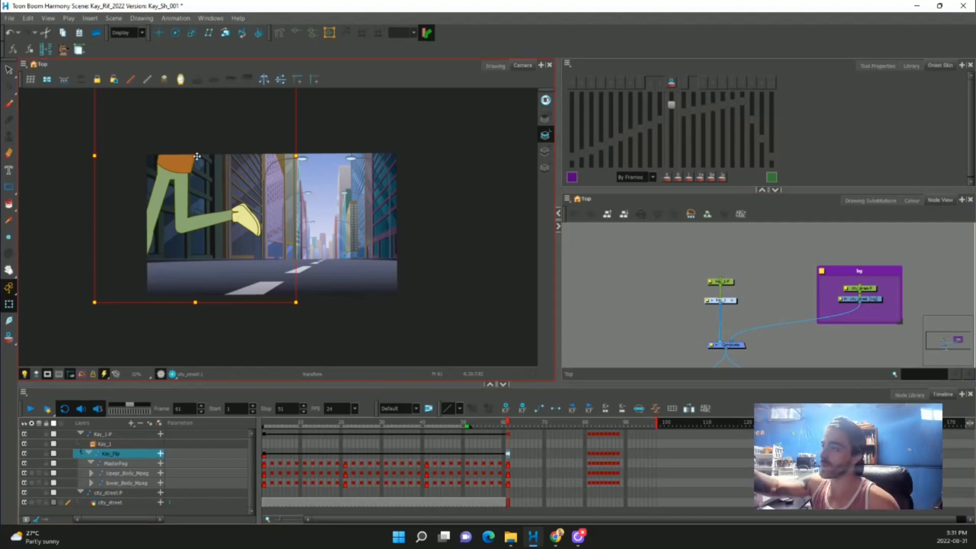
drag(198, 156, 98, 152)
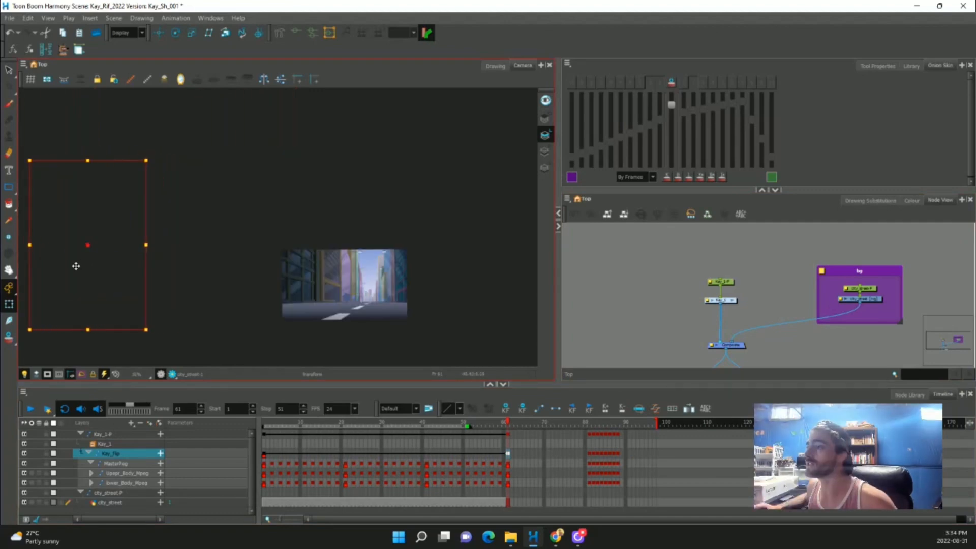
drag(76, 265, 69, 266)
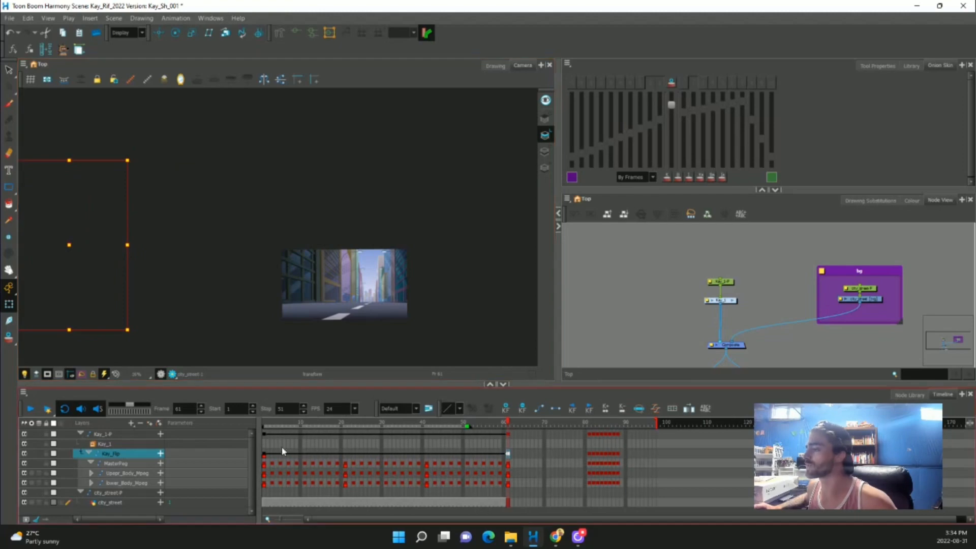
click(264, 456)
click(31, 409)
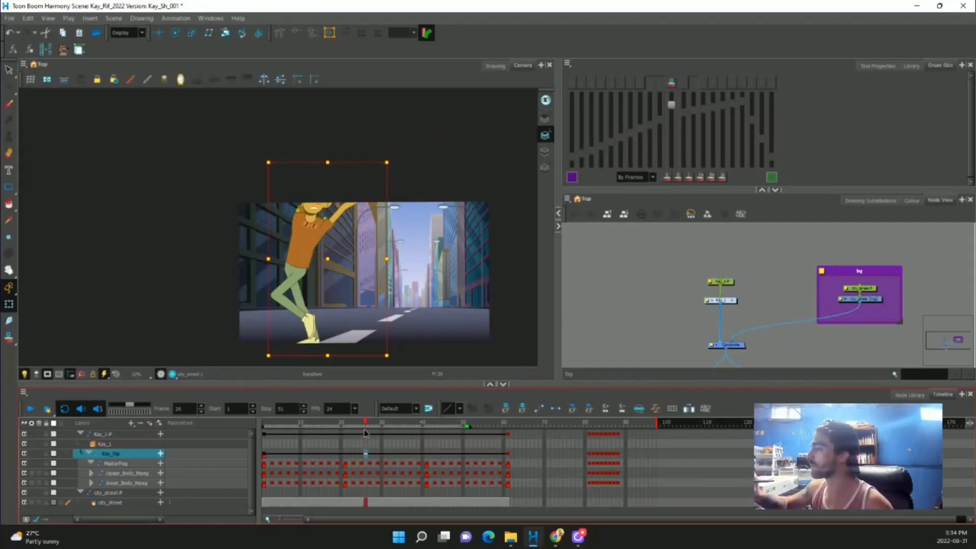
Compare the MasterPeg poses at frames 25 and 27 to examine the distance covered between them.
click(361, 463)
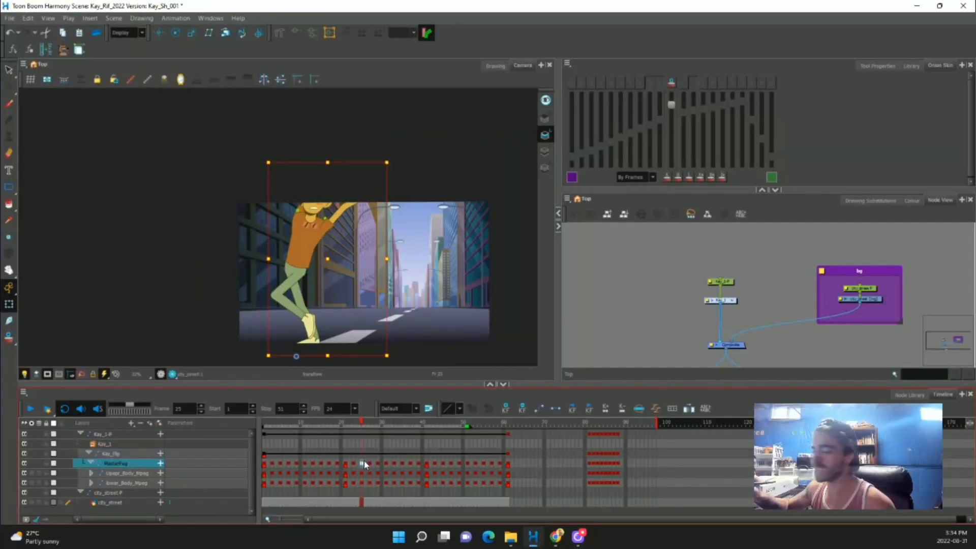
click(370, 464)
click(361, 464)
click(369, 464)
click(361, 463)
click(369, 464)
click(361, 464)
click(370, 463)
click(369, 464)
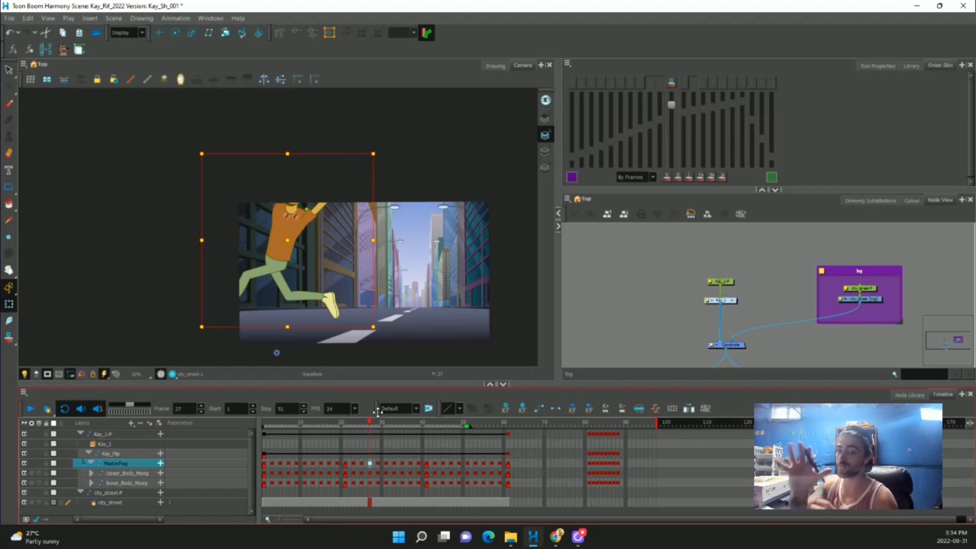
click(362, 463)
click(369, 463)
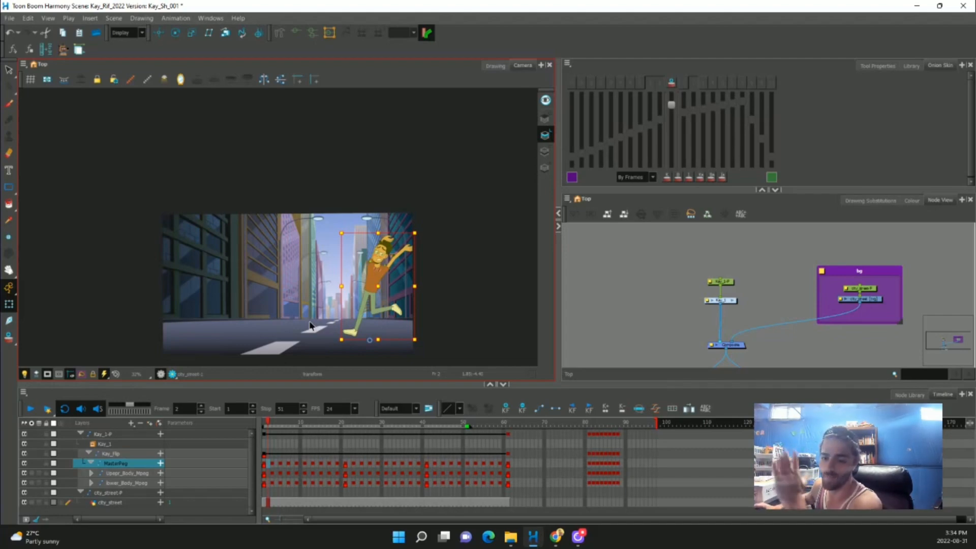
Play the run and mark frame 51 on Kay_1-P, Kay_1 and Kay_Flip, where the character has left the camera frame.
click(29, 409)
drag(468, 435, 468, 452)
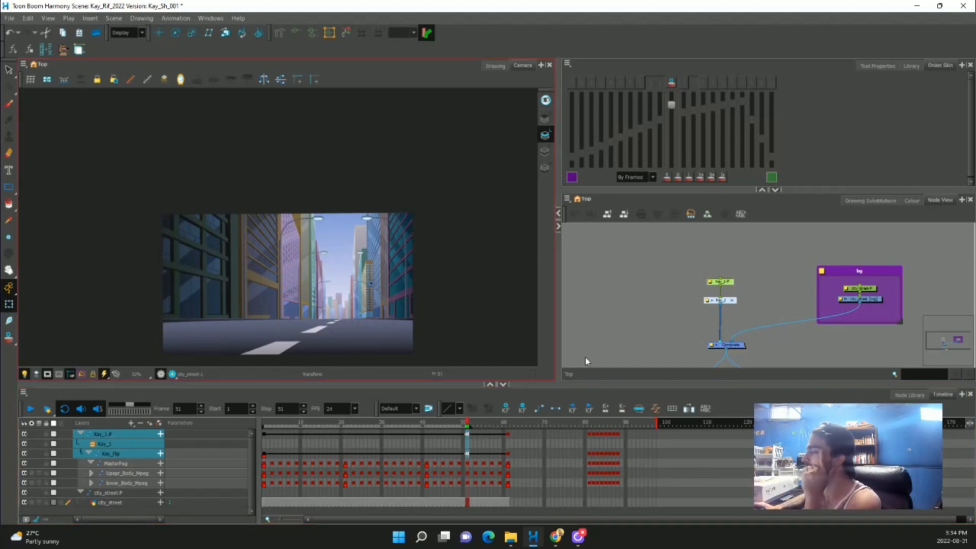
right_click(469, 453)
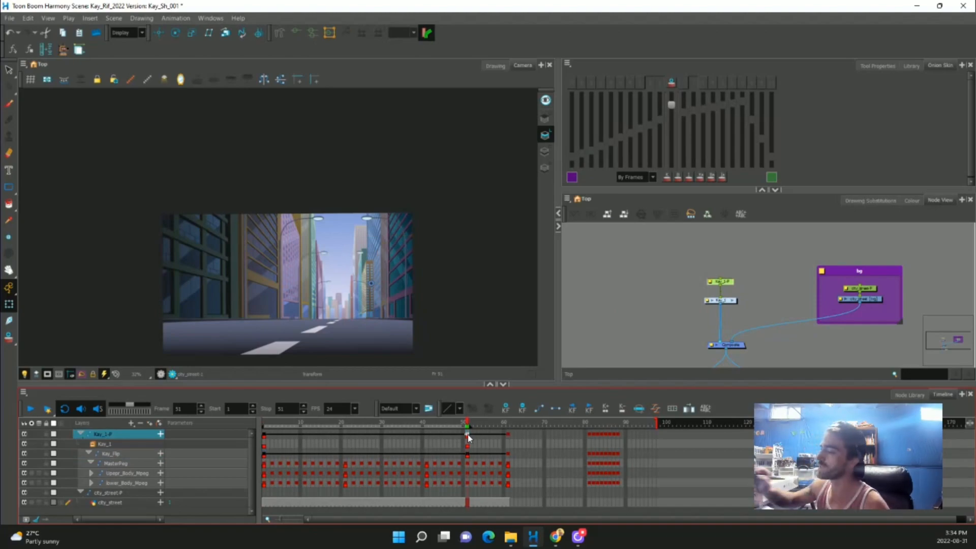
click(263, 439)
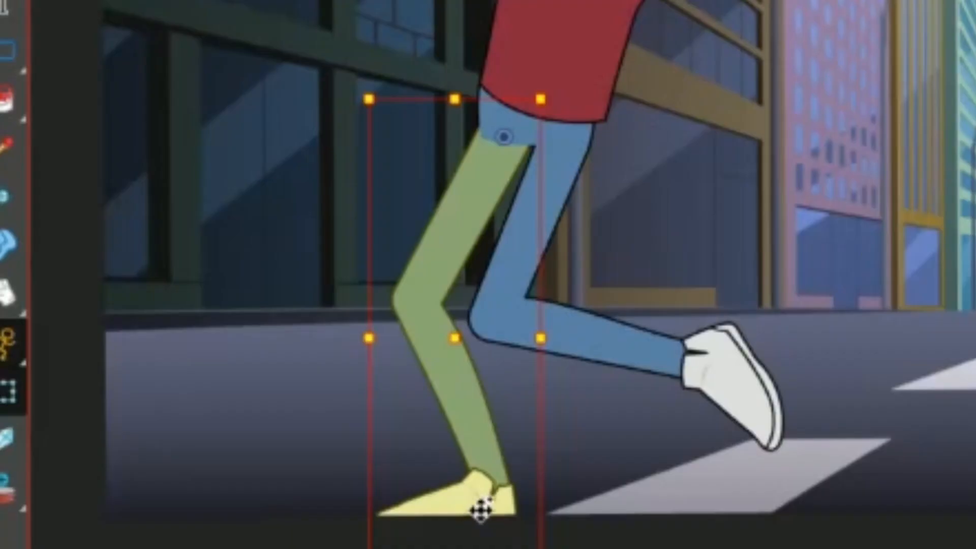
Flip between frames 24 and 25 to check the planted foot for sliding on the road.
key(period)
key(period)
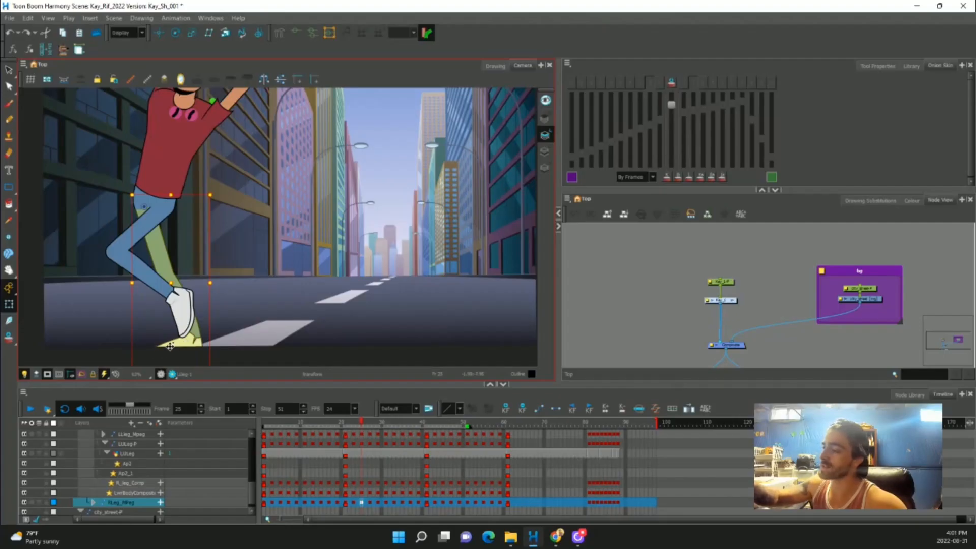
key(comma)
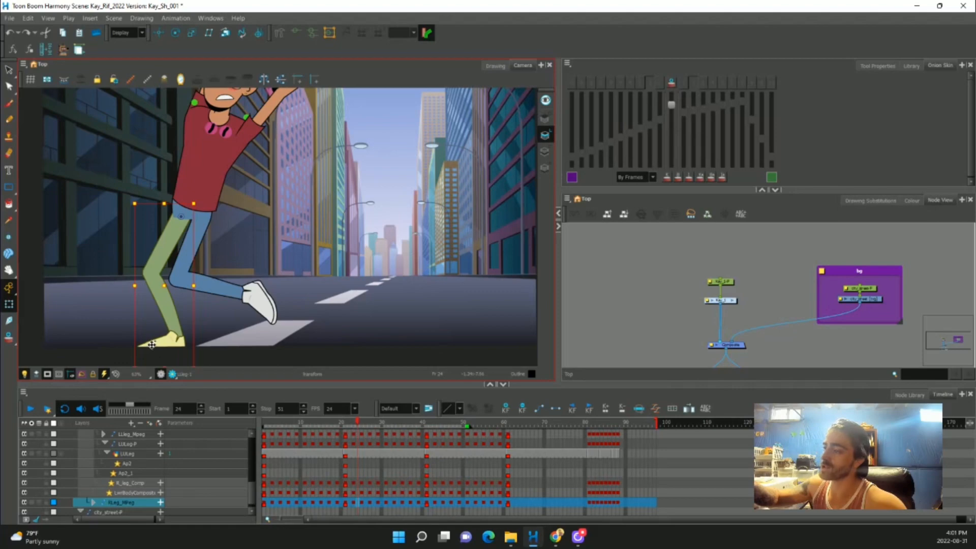
key(period)
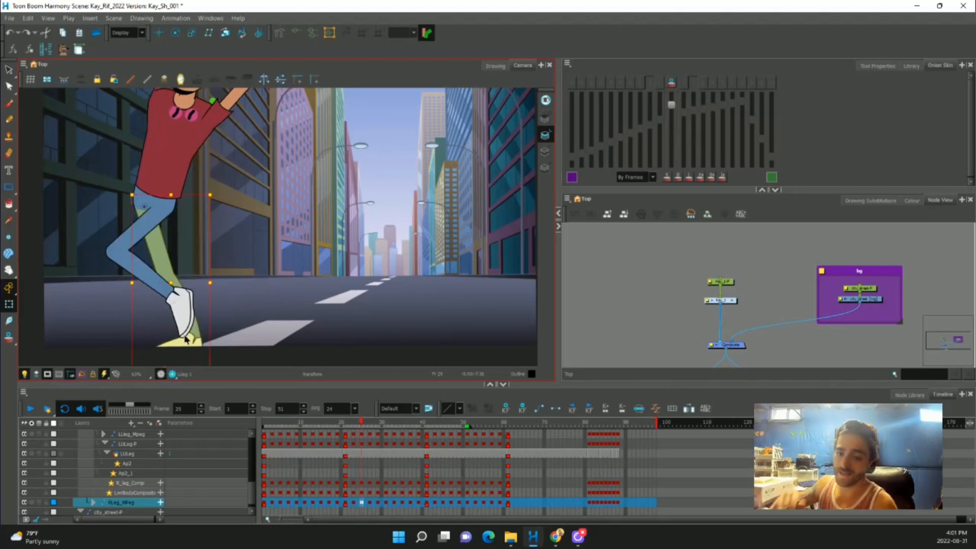
Go back to frames 4 and 5 and flip between them to examine the planted foot's contact up close.
drag(361, 422, 287, 433)
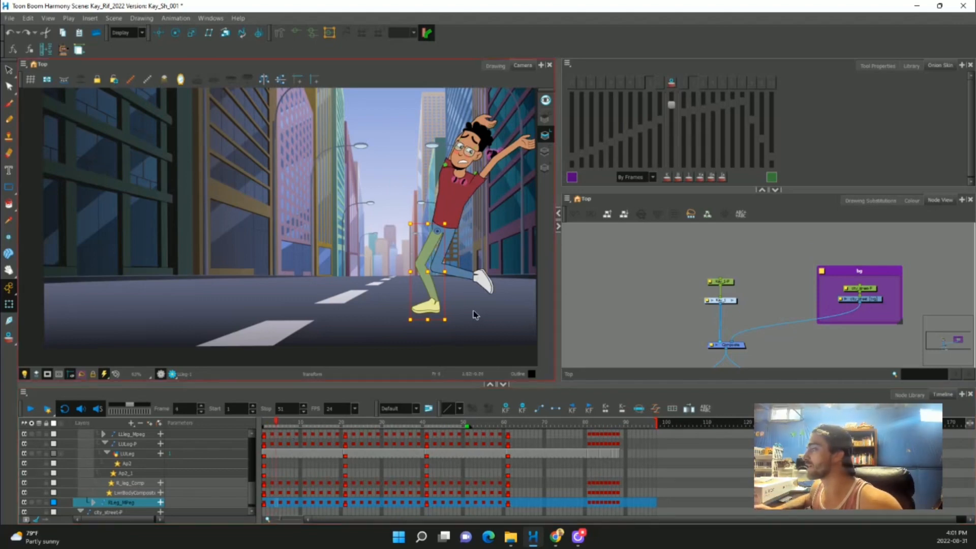
scroll(468, 310, up, 2)
scroll(437, 294, up, 3)
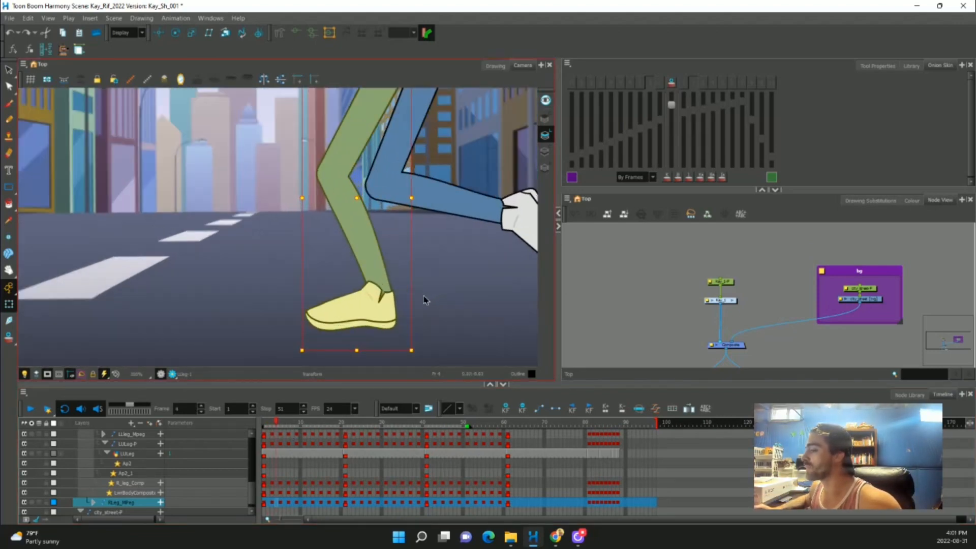
key(period)
scroll(375, 329, down, 2)
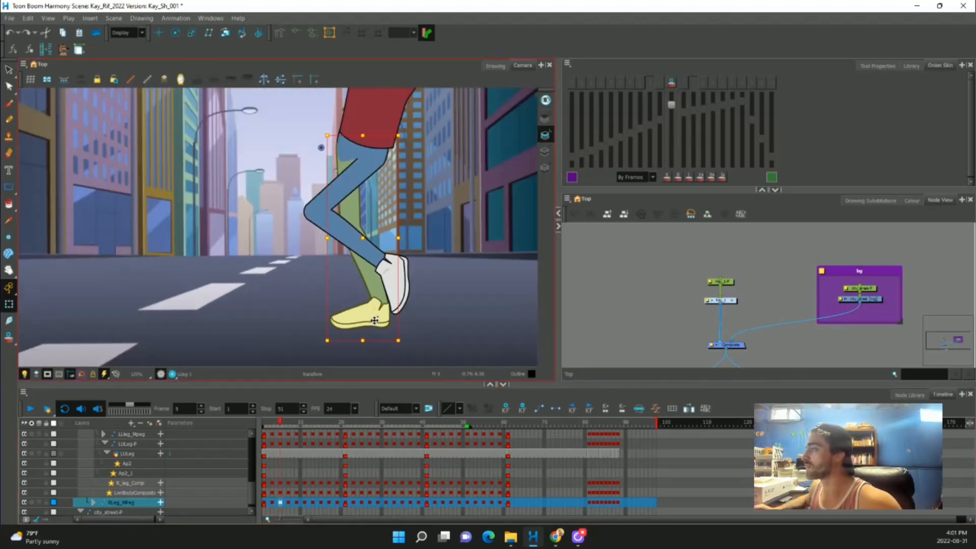
scroll(375, 322, up, 1)
key(comma)
key(period)
key(comma)
key(period)
key(comma)
key(period)
key(comma)
key(period)
key(comma)
key(period)
key(comma)
key(period)
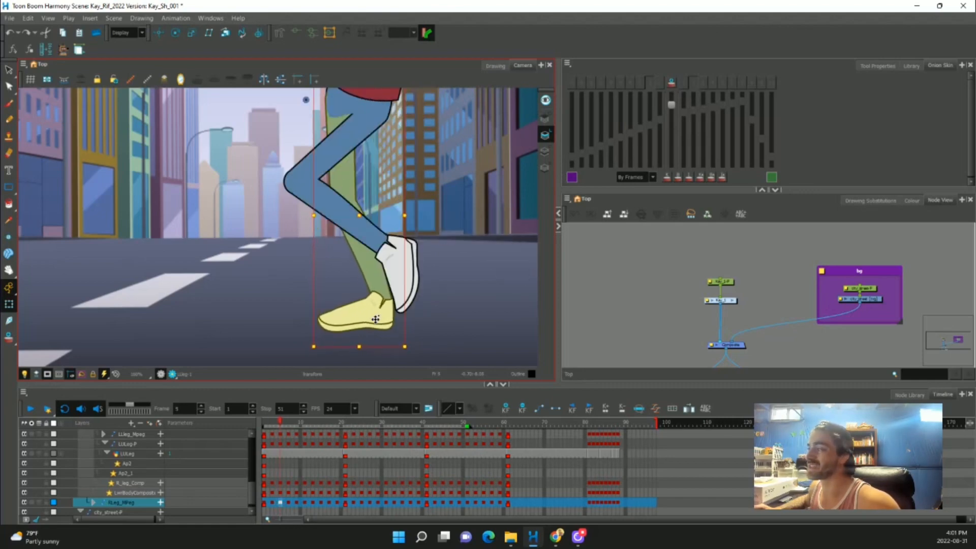
Step through the frames around frame 5 and turn on the onion skin to compare the neighbouring foot positions.
key(period)
key(period)
key(comma)
key(comma)
key(comma)
key(comma)
key(period)
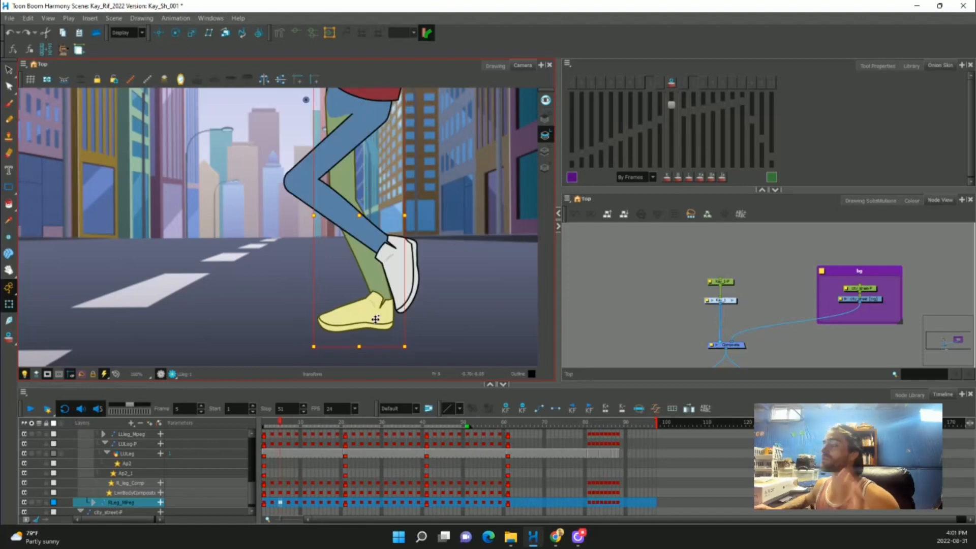
click(671, 82)
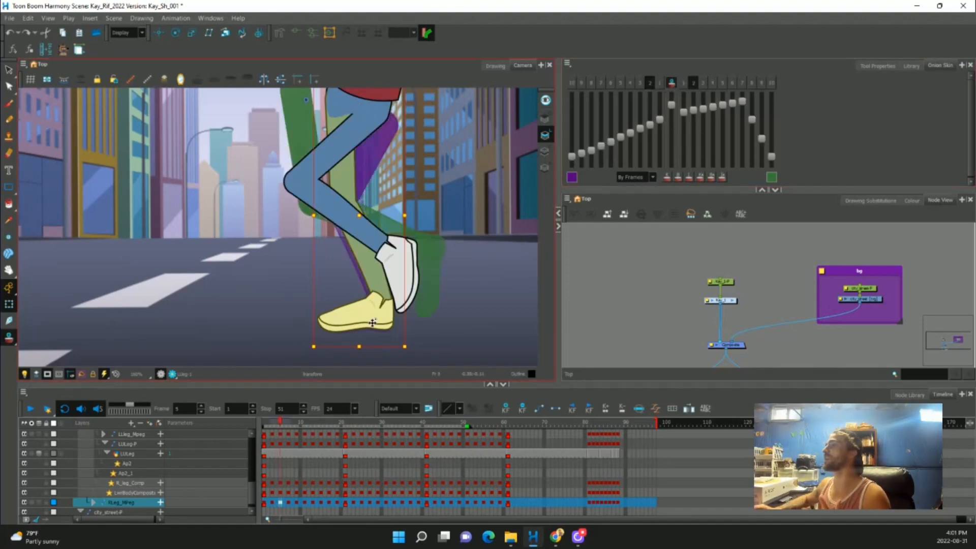
At frame 5, set the planted foot's pivot at the toe and adjust the heel end toward the previous frame's onion skin.
scroll(374, 320, up, 3)
click(377, 319)
key(b)
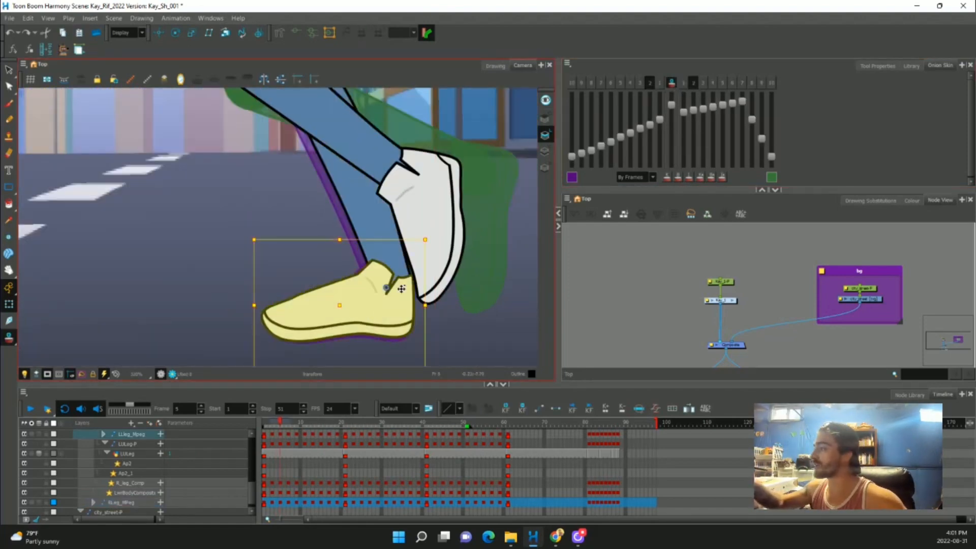
drag(386, 288, 265, 315)
drag(423, 291, 419, 311)
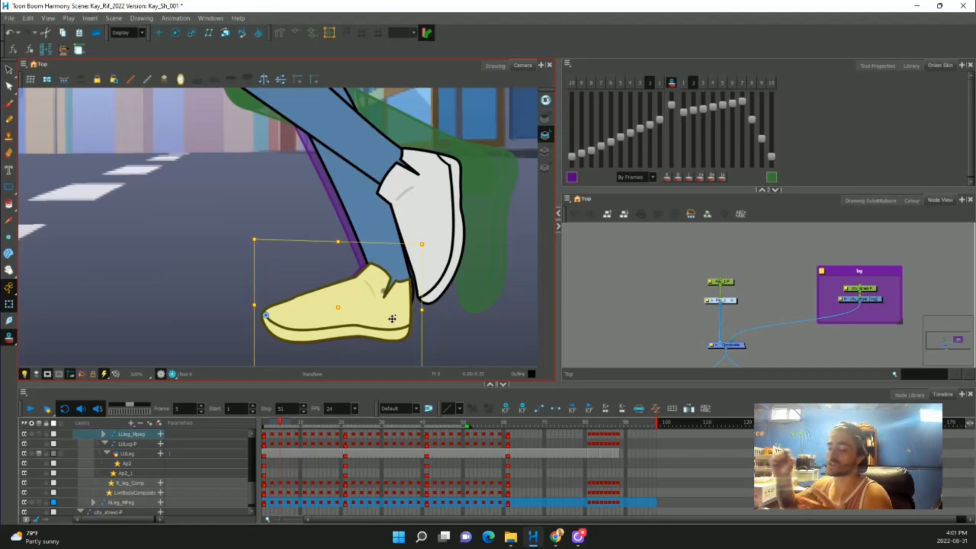
Flip between frames 4 and 5 to check the adjusted foot for sliding.
key(comma)
key(period)
key(comma)
key(period)
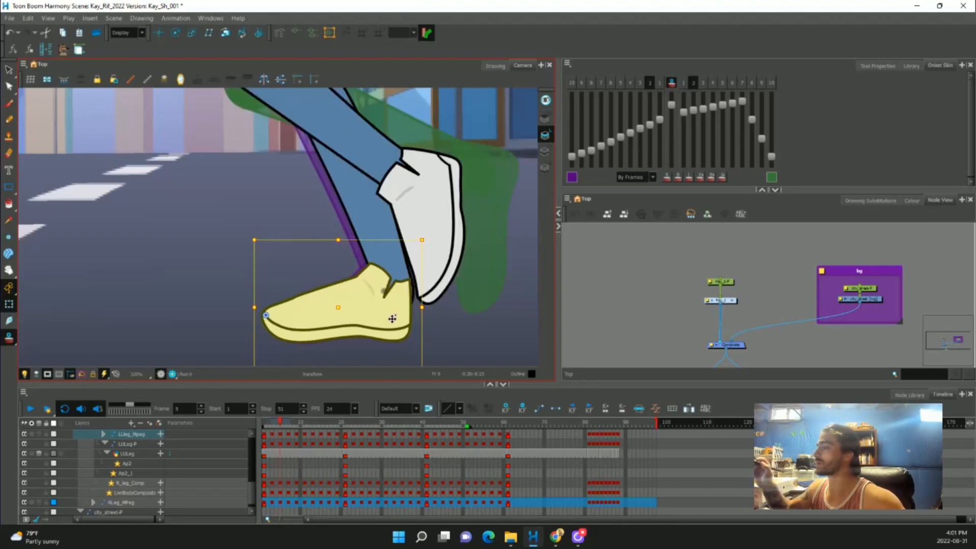
key(comma)
key(period)
key(comma)
key(period)
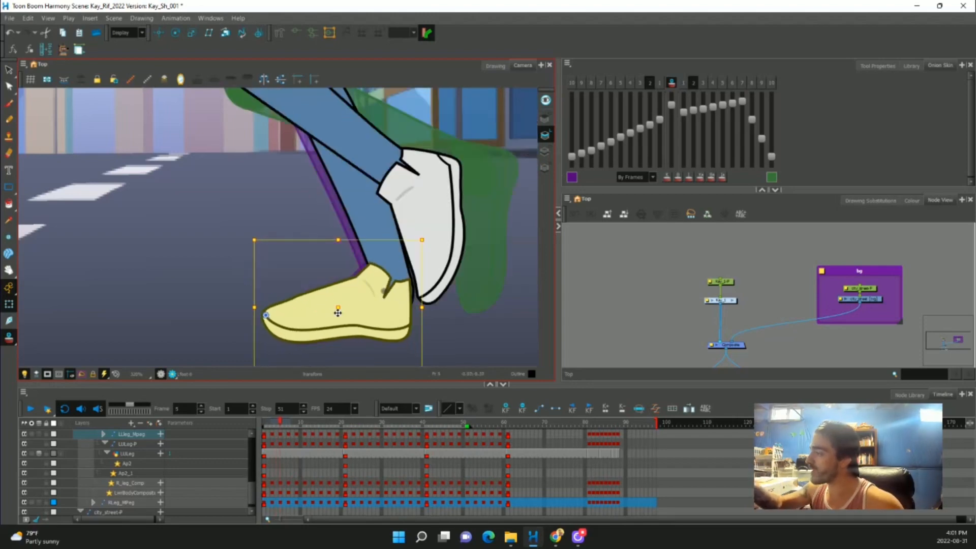
Nudge the planted foot slightly to the right at frame 5 and compare it against frame 4.
key(Right)
key(Right)
key(Right)
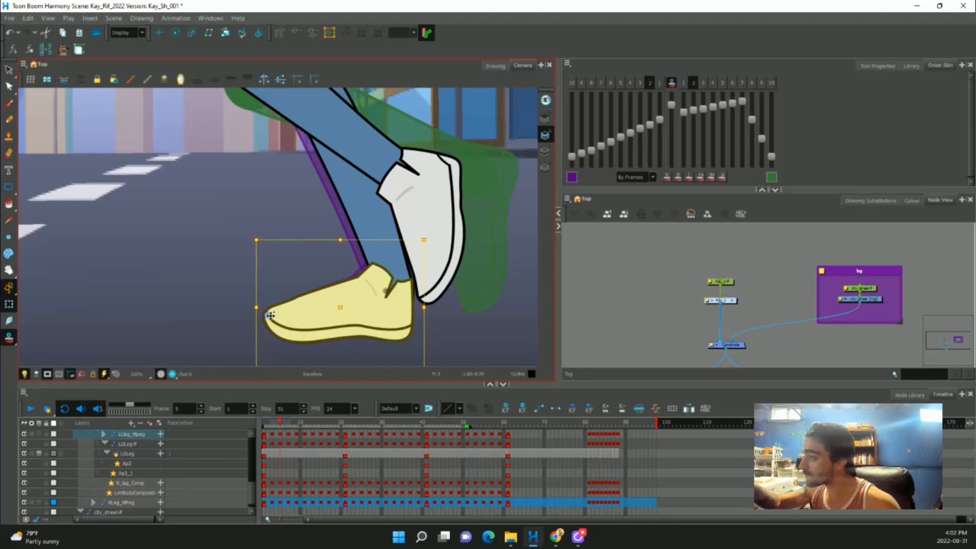
key(comma)
key(period)
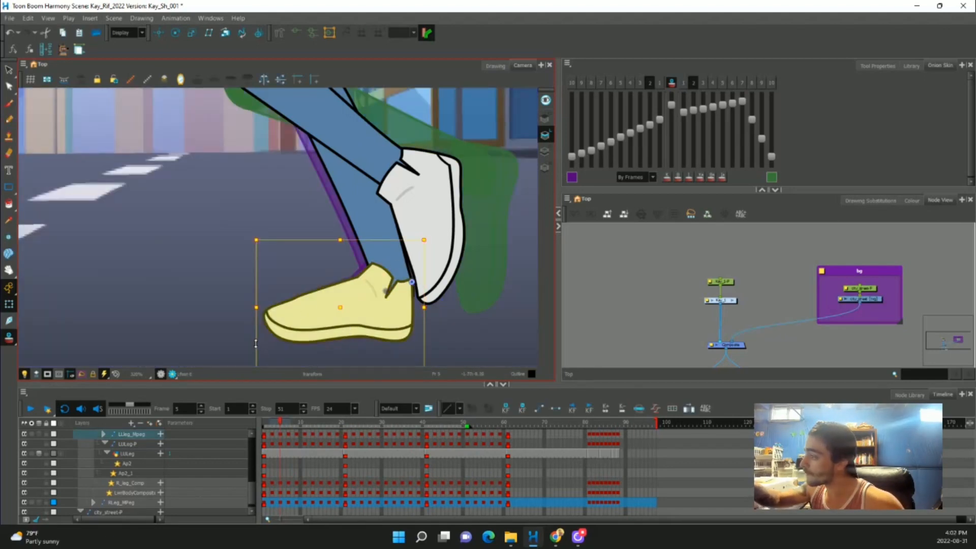
key(comma)
key(period)
key(comma)
key(period)
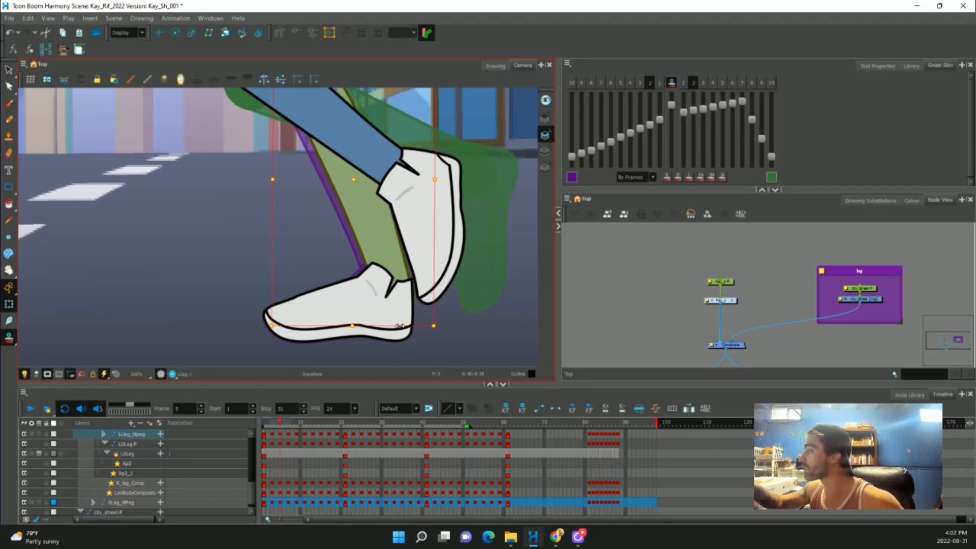
Turn off the onion skin and step back and forth through the frames around 5 to examine the first planted foot.
scroll(390, 347, down, 2)
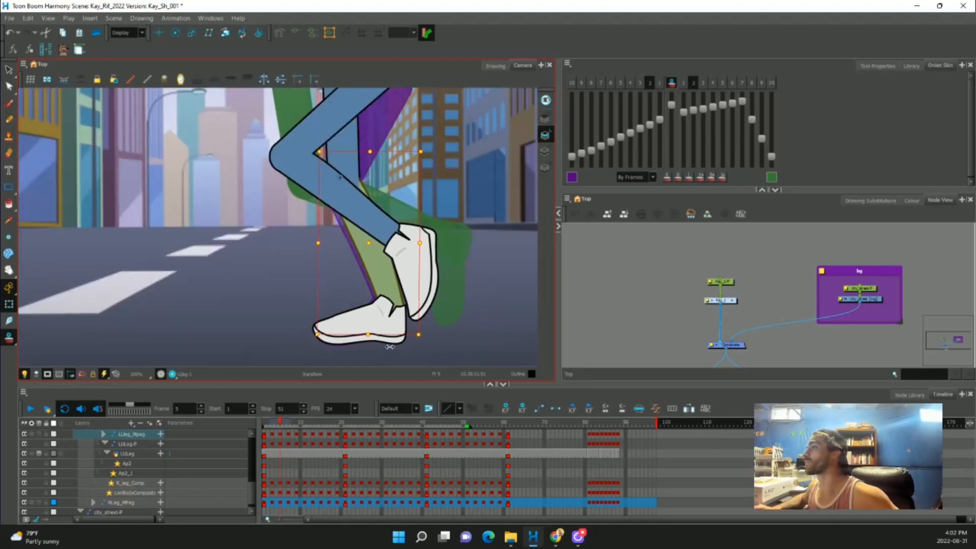
scroll(390, 346, down, 2)
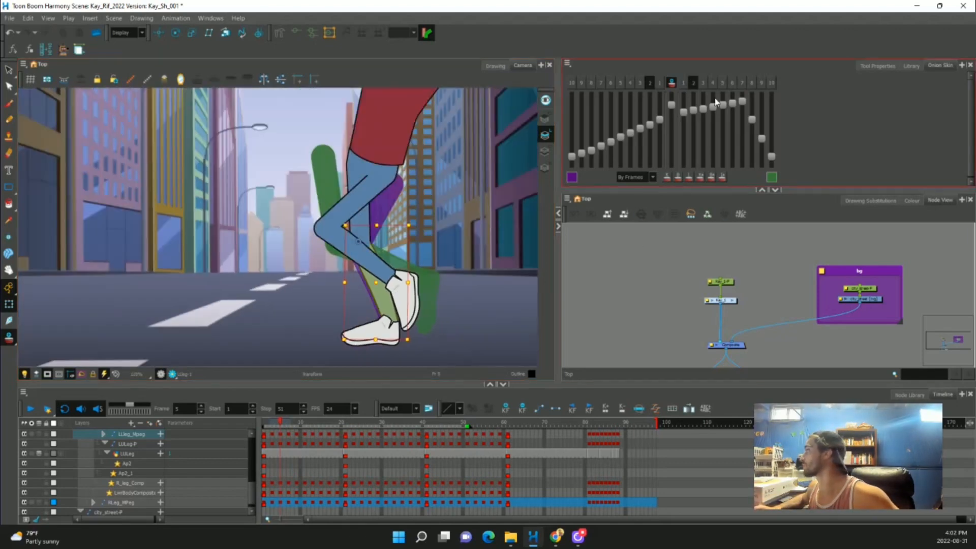
click(671, 83)
scroll(345, 324, down, 1)
key(comma)
key(period)
key(period)
key(period)
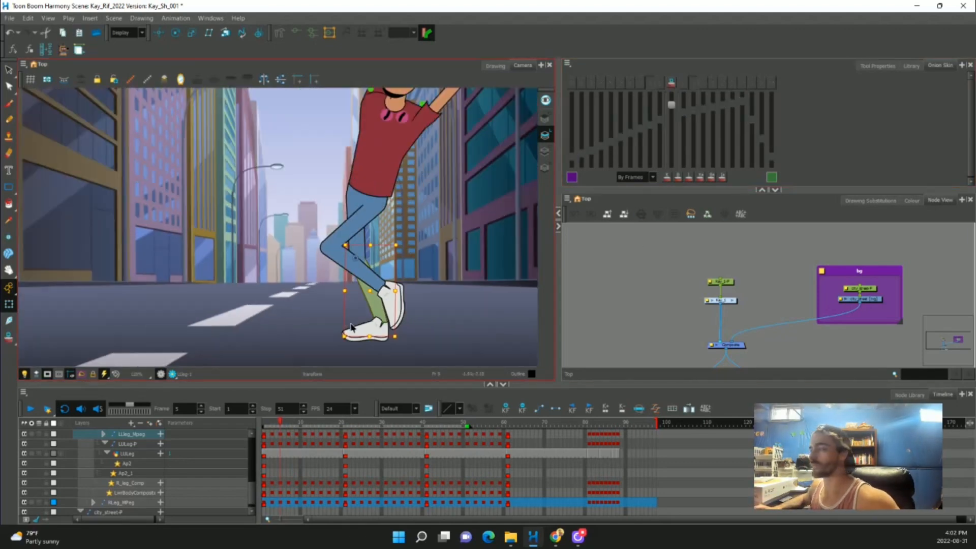
key(comma)
key(comma)
key(comma)
key(comma)
key(comma)
key(period)
key(period)
key(period)
key(period)
key(period)
key(comma)
key(comma)
key(period)
key(comma)
scroll(386, 331, up, 2)
key(comma)
key(period)
scroll(392, 333, down, 1)
key(comma)
key(period)
scroll(392, 334, down, 1)
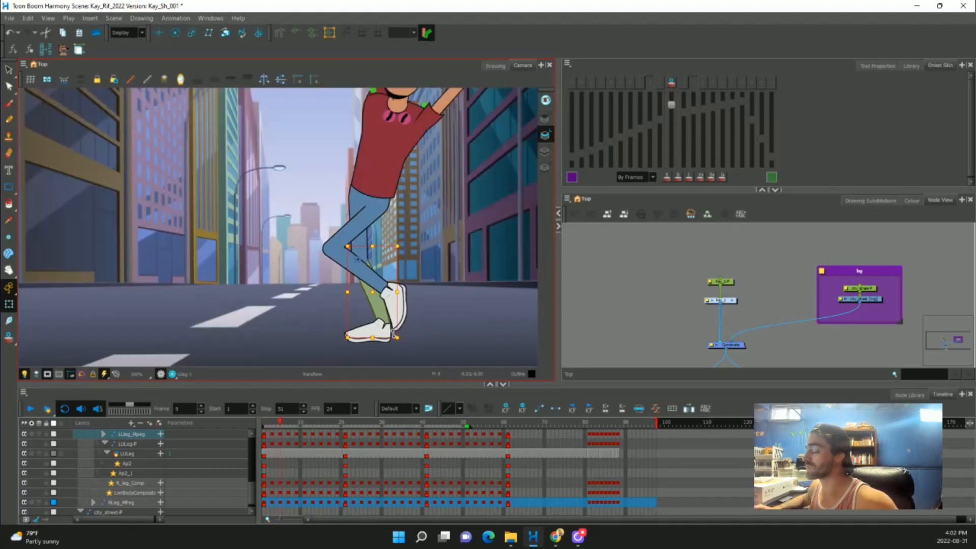
Step between frame 5 and the following frames to review the foot's lift-off in the whole shot.
key(period)
key(period)
scroll(391, 335, down, 1)
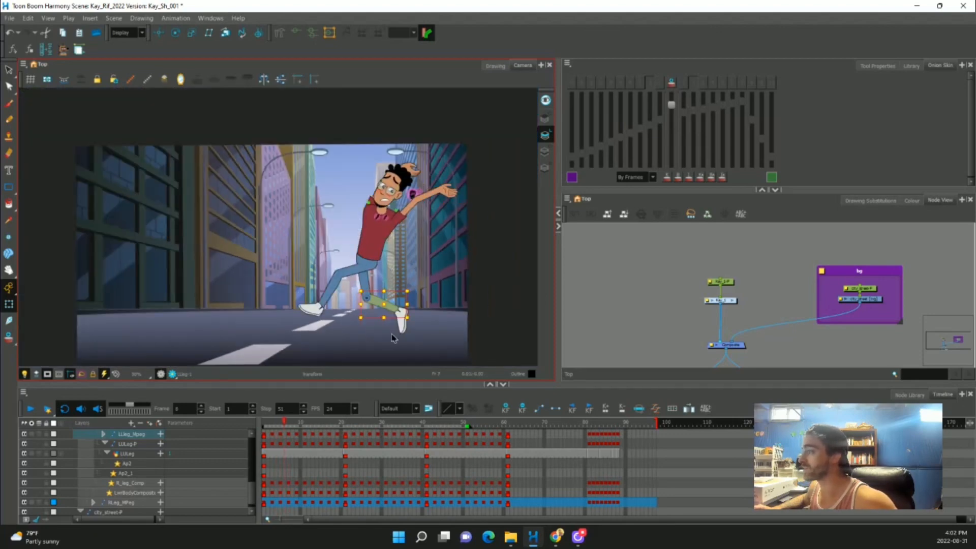
key(comma)
key(comma)
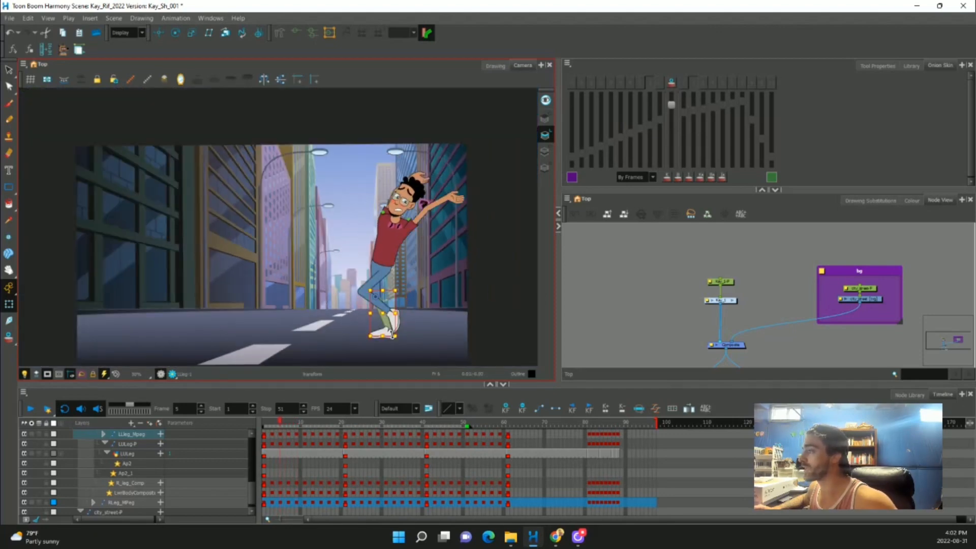
key(period)
key(period)
scroll(343, 307, down, 2)
Advance through the run to frame 15 and examine the next planted foot's contact with the road.
click(281, 501)
key(period)
key(period)
key(period)
key(period)
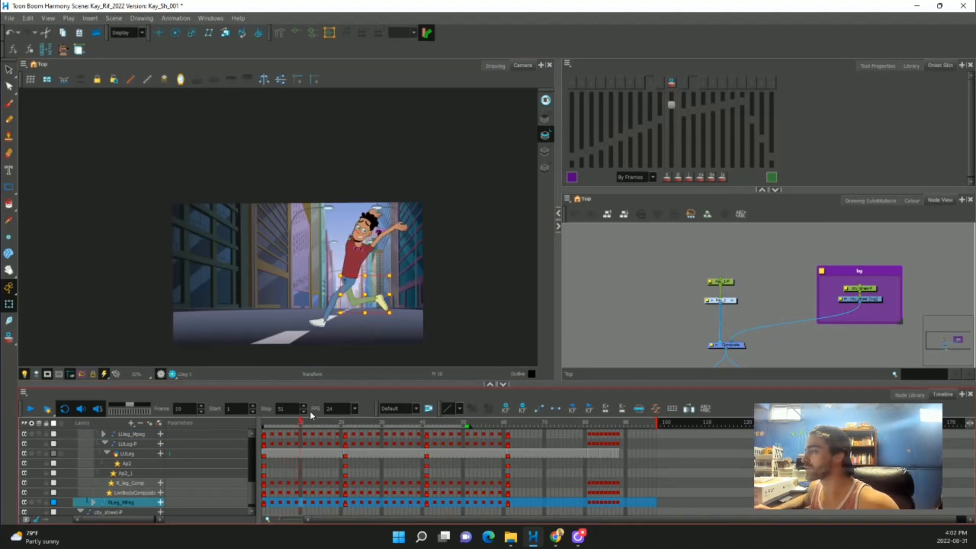
scroll(330, 295, up, 2)
key(period)
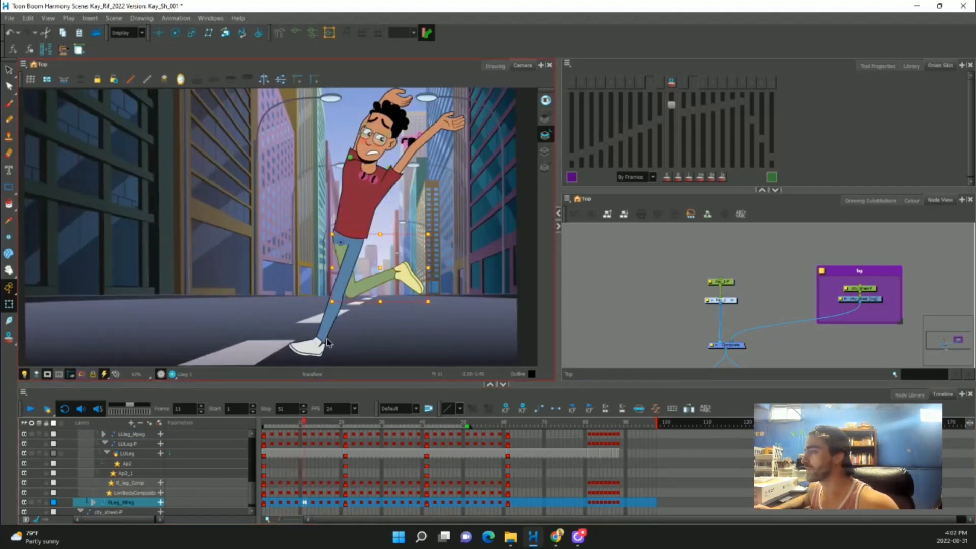
key(period)
scroll(325, 341, up, 1)
click(321, 348)
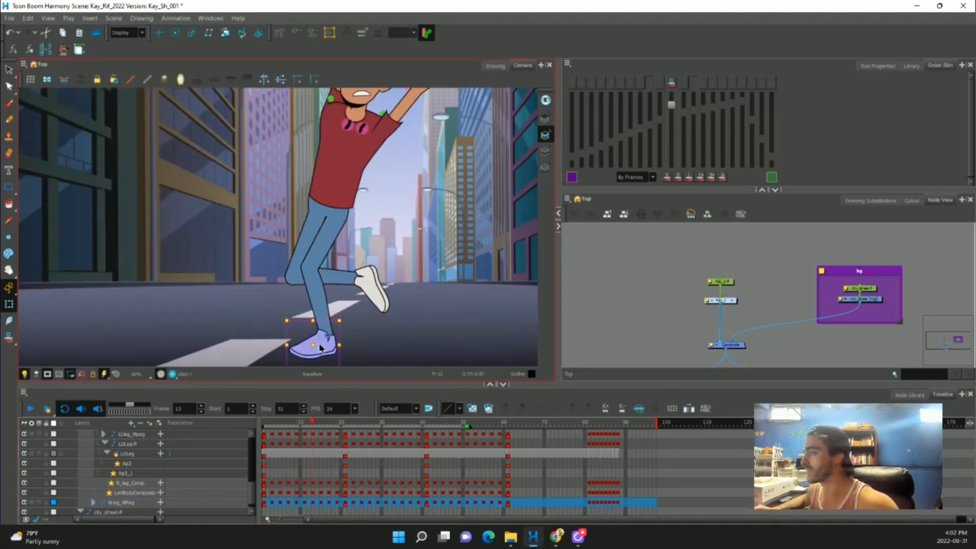
key(period)
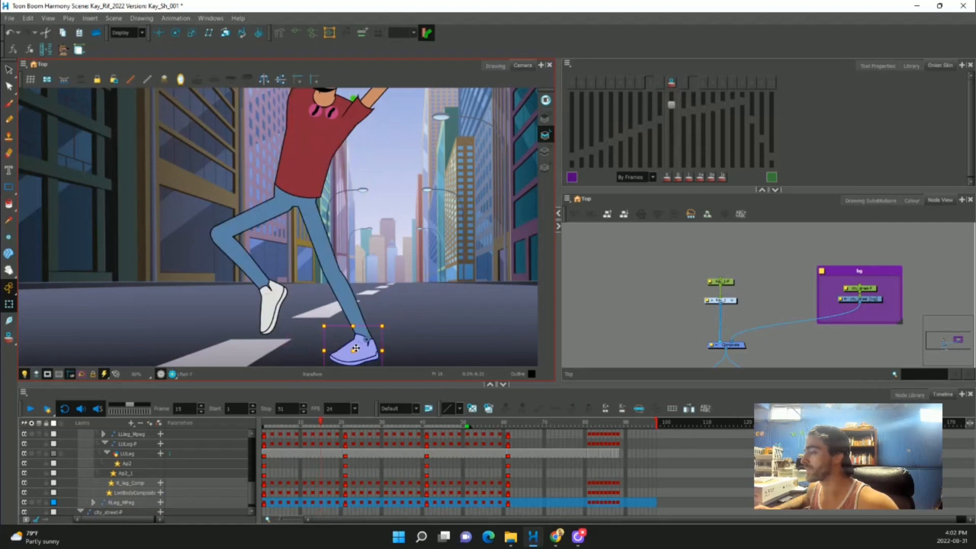
At frame 15, turn on the onion skin and rotate the planted leg back toward the previous foot position.
key(b)
key(b)
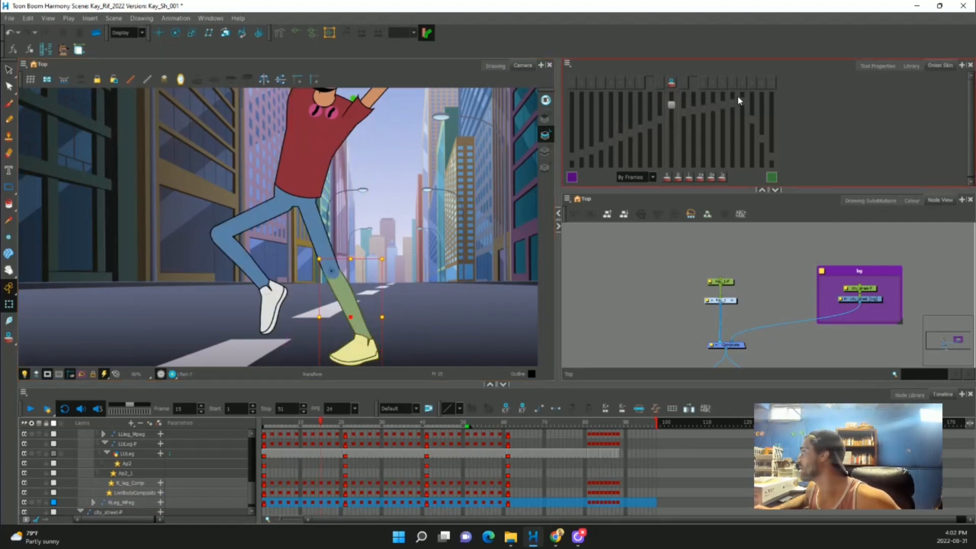
click(671, 82)
key(b)
scroll(350, 275, down, 2)
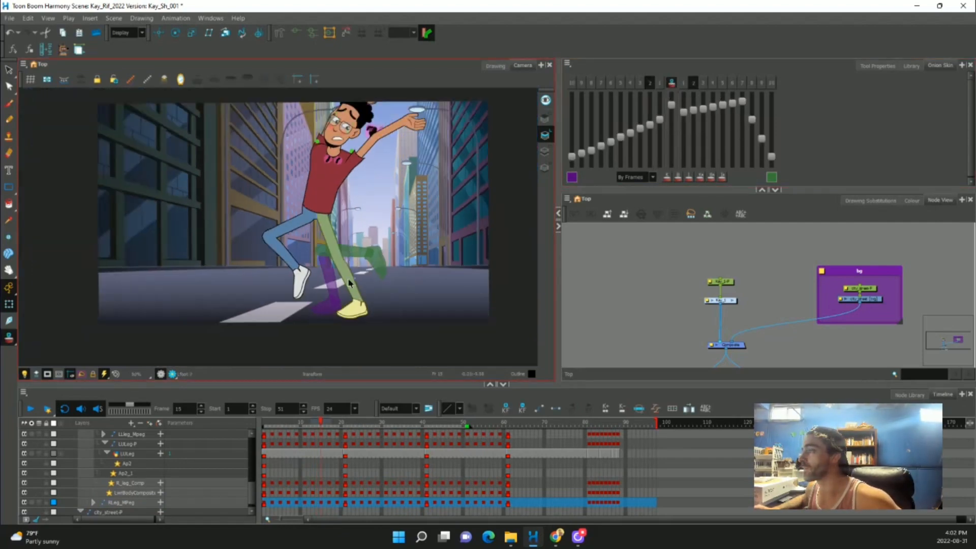
scroll(350, 275, up, 2)
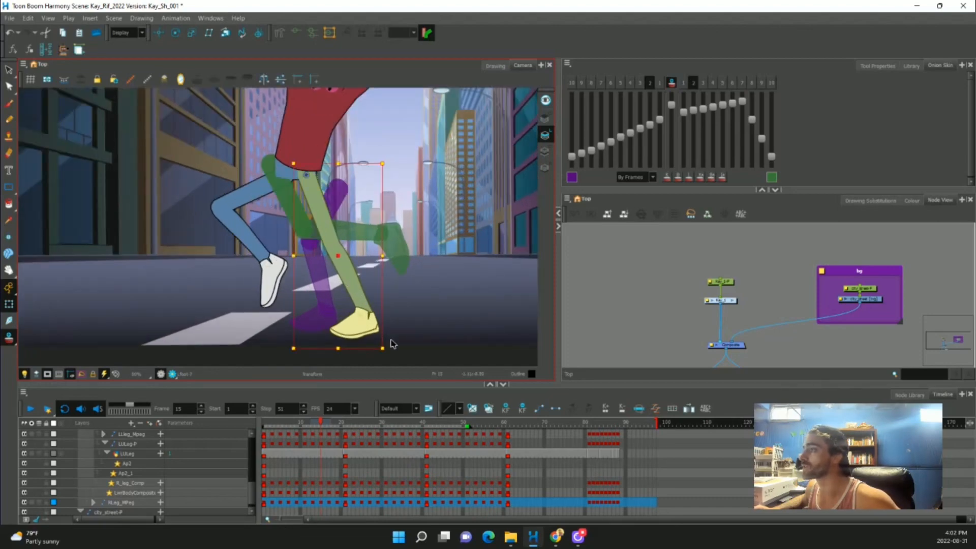
drag(393, 347, 362, 347)
click(349, 344)
click(348, 349)
key(b)
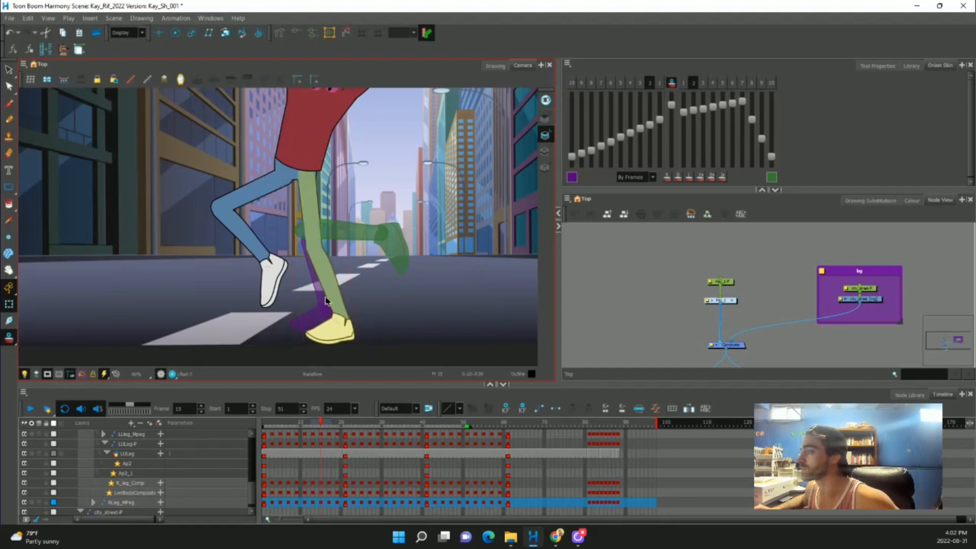
Shift and rotate the planted lower leg at frame 15 to bring its foot over the onion-skin foot.
drag(324, 261, 322, 254)
drag(365, 351, 379, 358)
scroll(316, 326, up, 2)
click(324, 328)
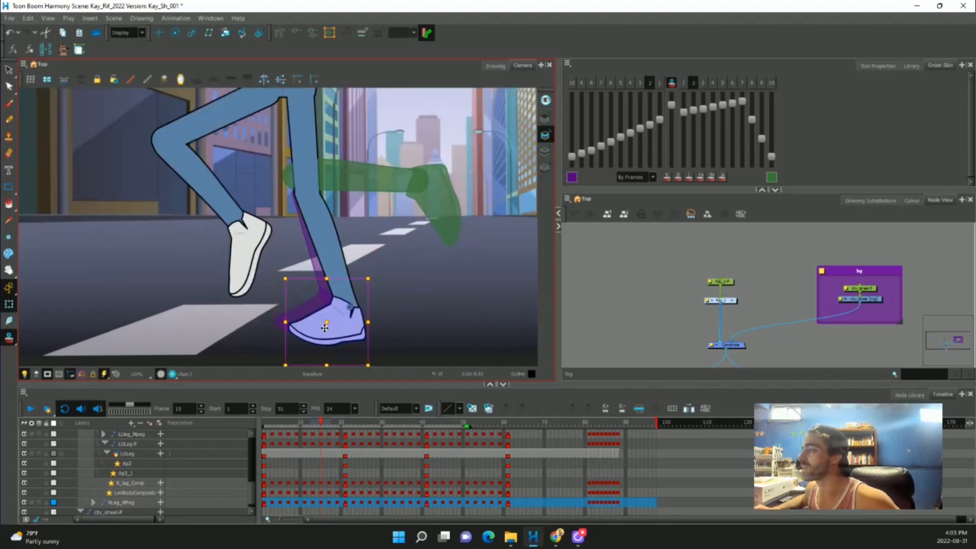
key(b)
key(b)
drag(331, 268, 313, 261)
Fine-tune the planted foot and lower leg up close at frame 15 to match the onion-skin outline.
scroll(312, 326, up, 2)
click(294, 323)
scroll(294, 323, up, 2)
key(b)
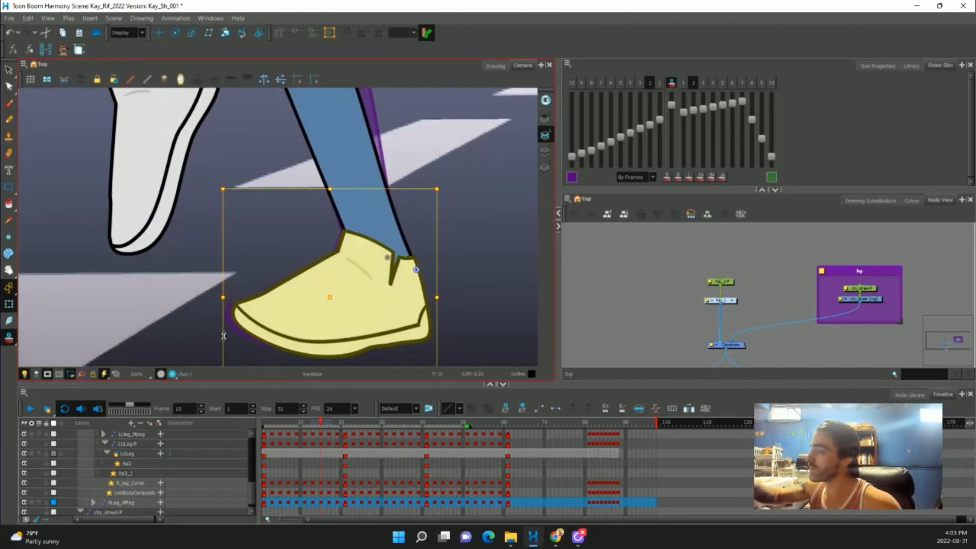
click(418, 249)
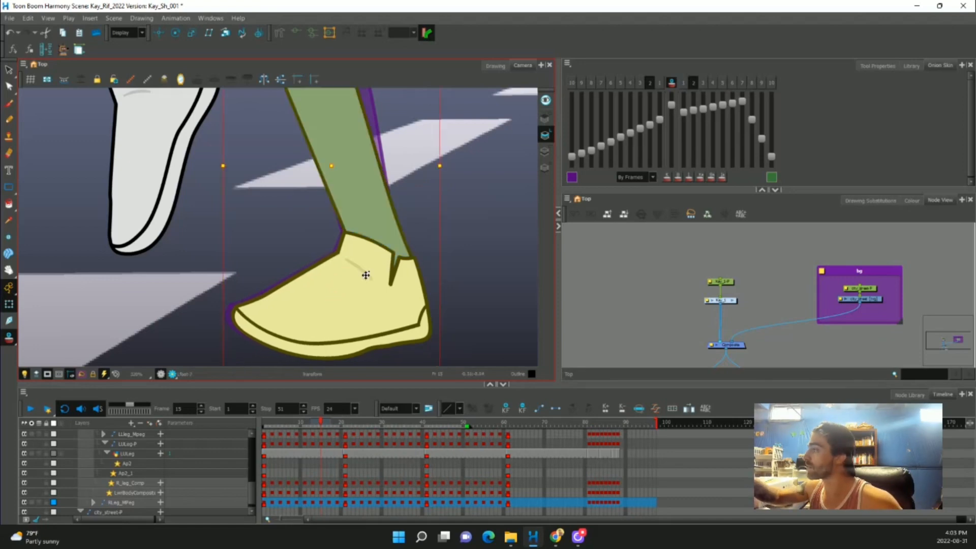
key(shift+b)
drag(331, 301, 325, 300)
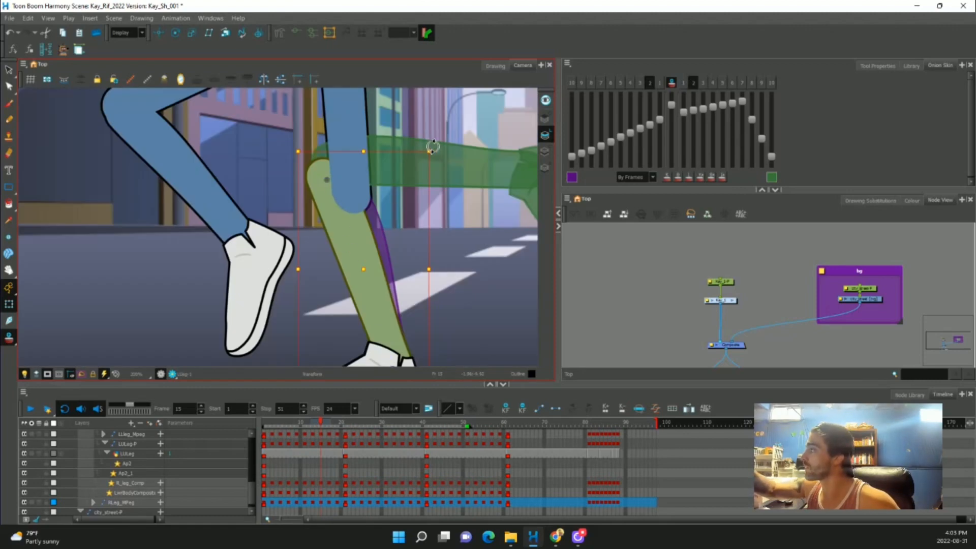
Rotate the lower leg slightly and realign the thigh so both meet at the knee at frame 15.
drag(432, 147, 447, 154)
click(366, 183)
key(b)
key(b)
key(shift+b)
drag(380, 221, 371, 222)
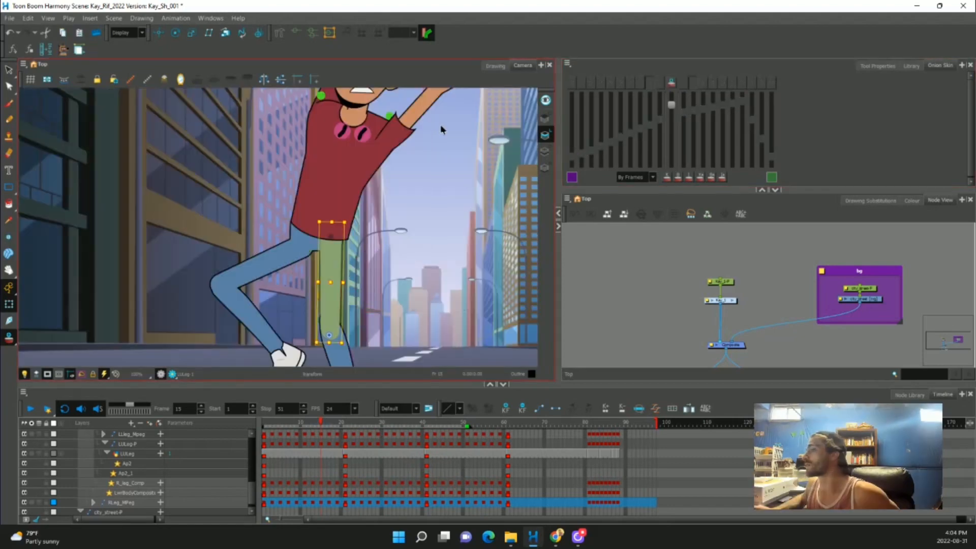
Refit the planted foot at frame 15 to the previous frame's onion-skin outline by adjusting its angle, size and position.
scroll(440, 124, down, 4)
scroll(378, 265, up, 1)
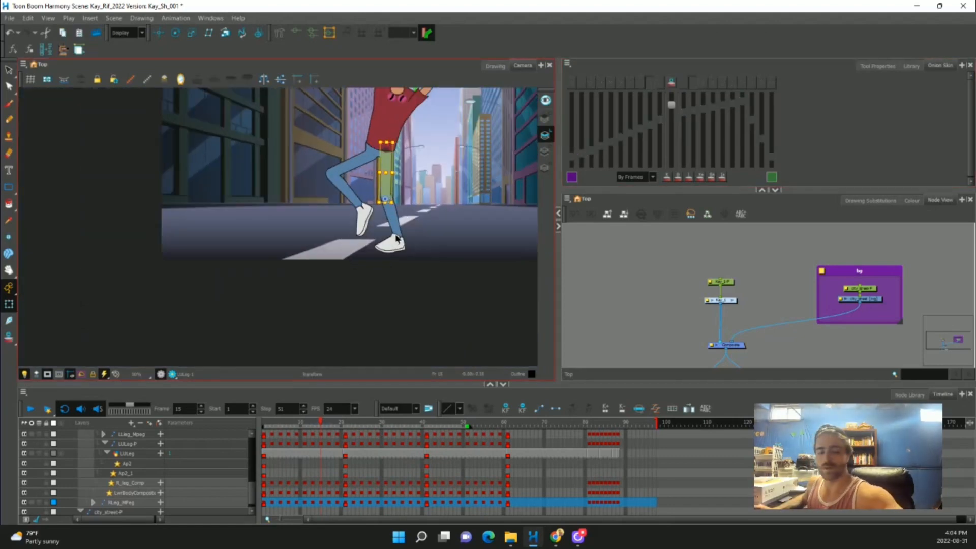
scroll(409, 231, down, 2)
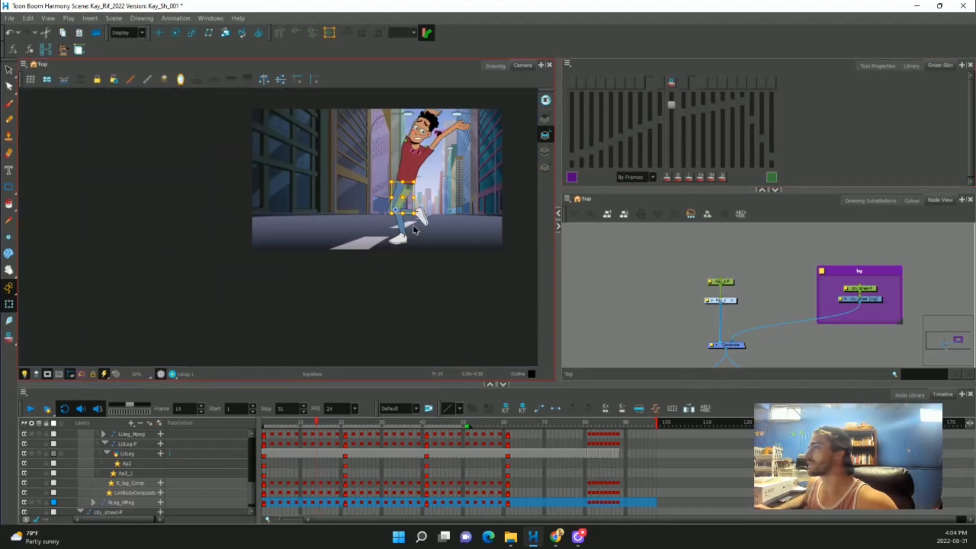
scroll(414, 224, up, 2)
scroll(392, 269, up, 3)
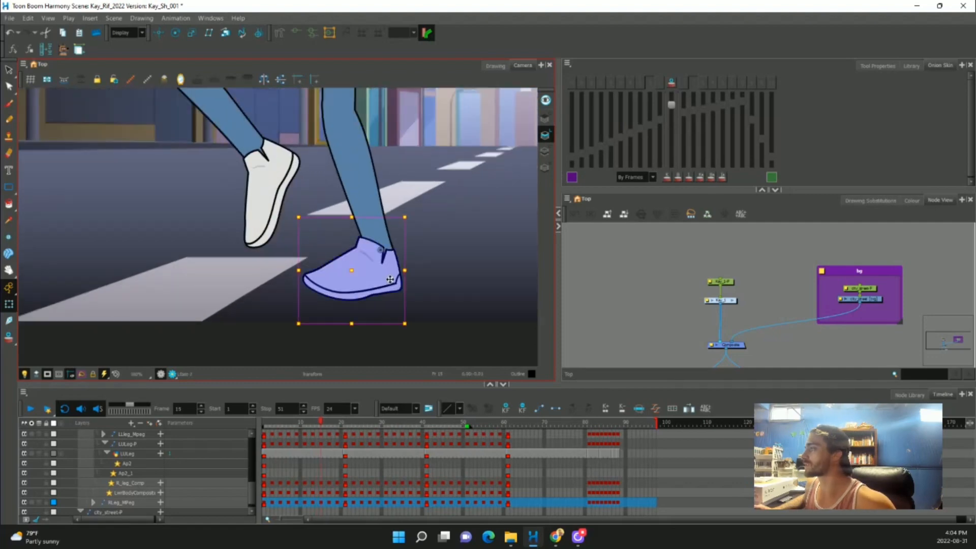
click(389, 275)
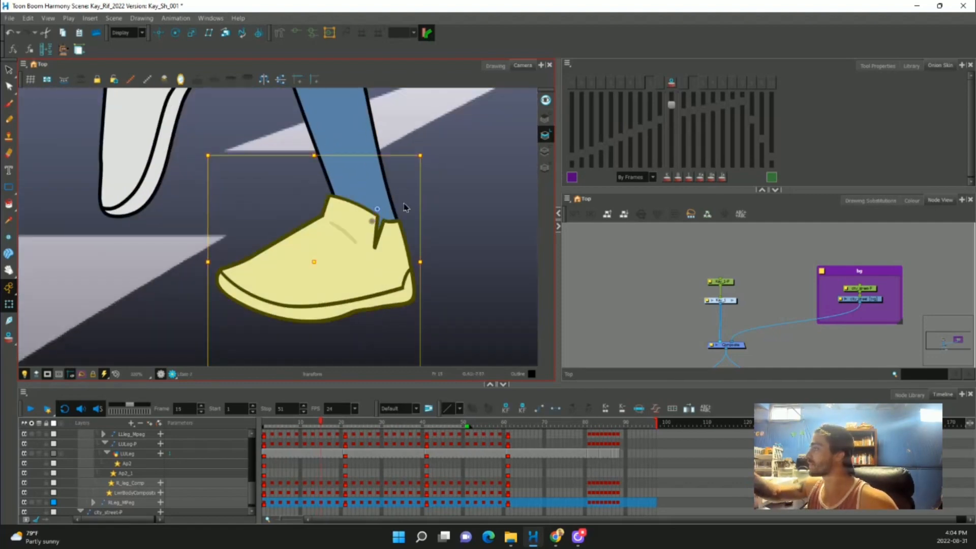
click(673, 83)
drag(439, 218, 456, 193)
drag(340, 349, 331, 337)
drag(223, 235, 227, 235)
drag(421, 174, 401, 198)
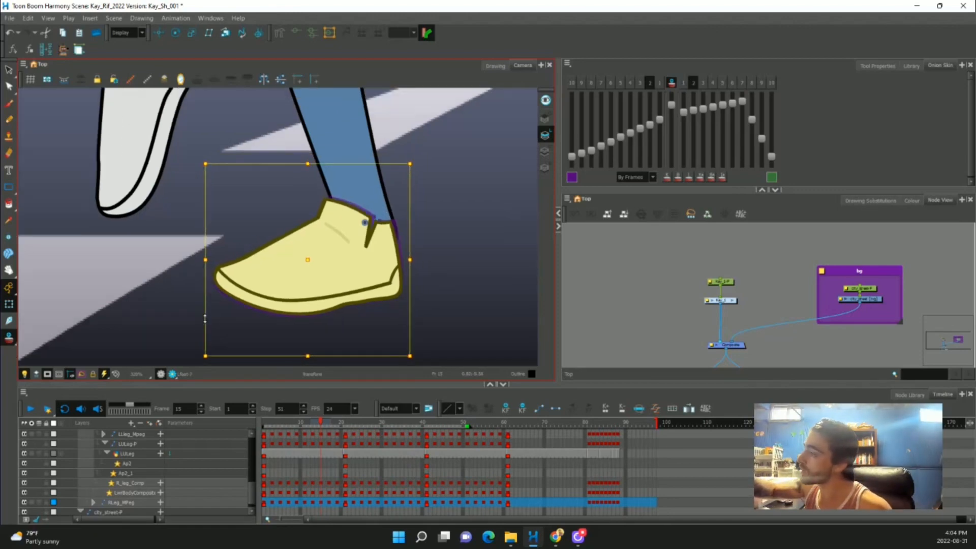
drag(206, 319, 204, 320)
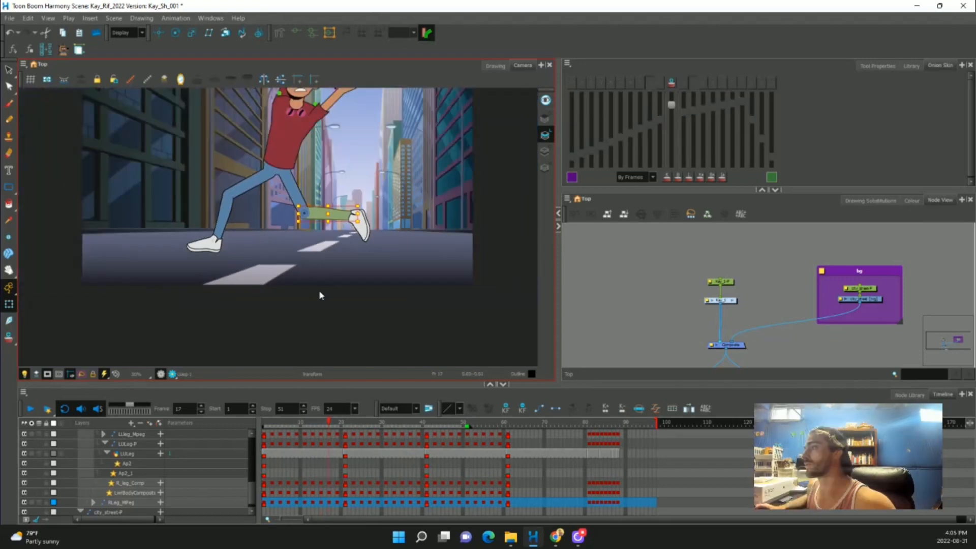
Step back and forth between frames 13 and 17 without the onion skin to check the corrected foot contact.
key(comma)
key(comma)
key(comma)
key(comma)
key(comma)
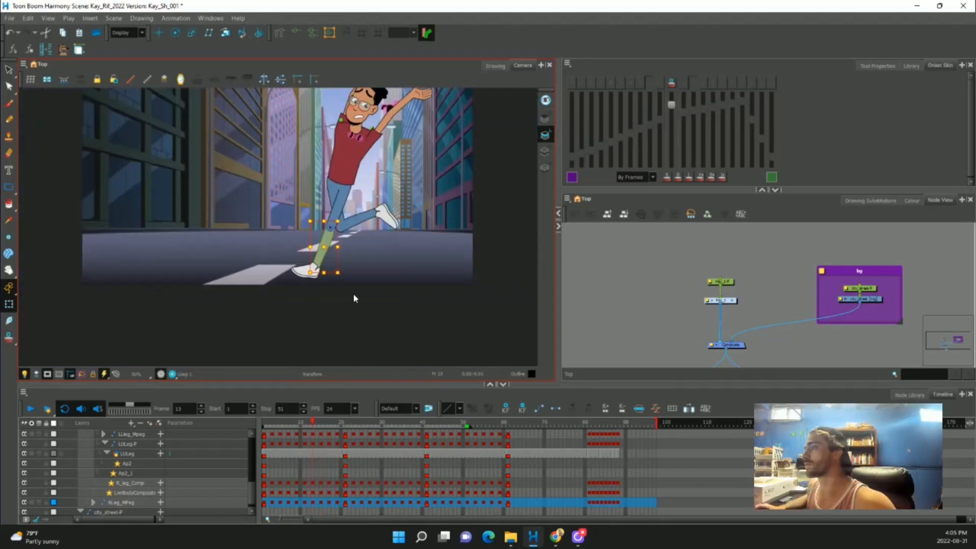
key(period)
key(period)
key(period)
scroll(306, 229, up, 3)
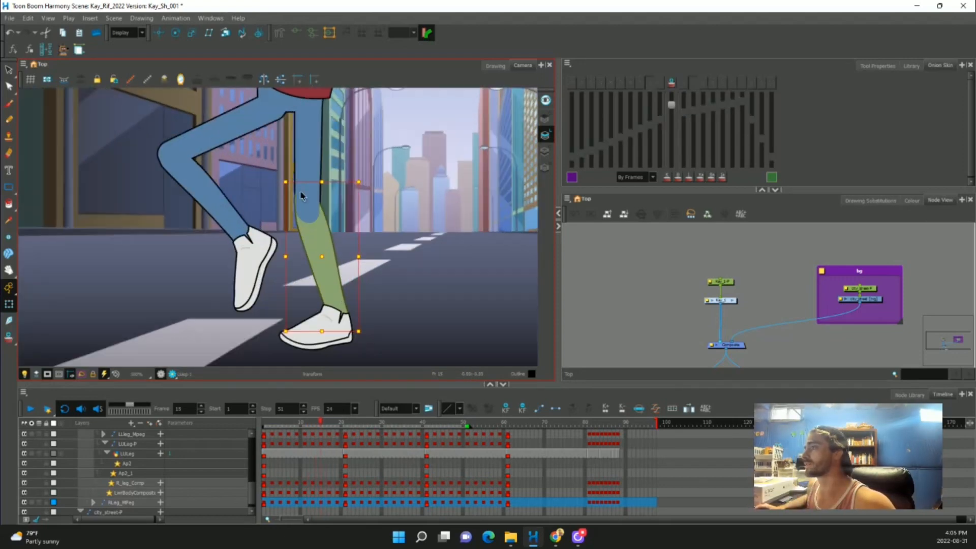
scroll(302, 195, down, 3)
key(period)
scroll(322, 259, down, 2)
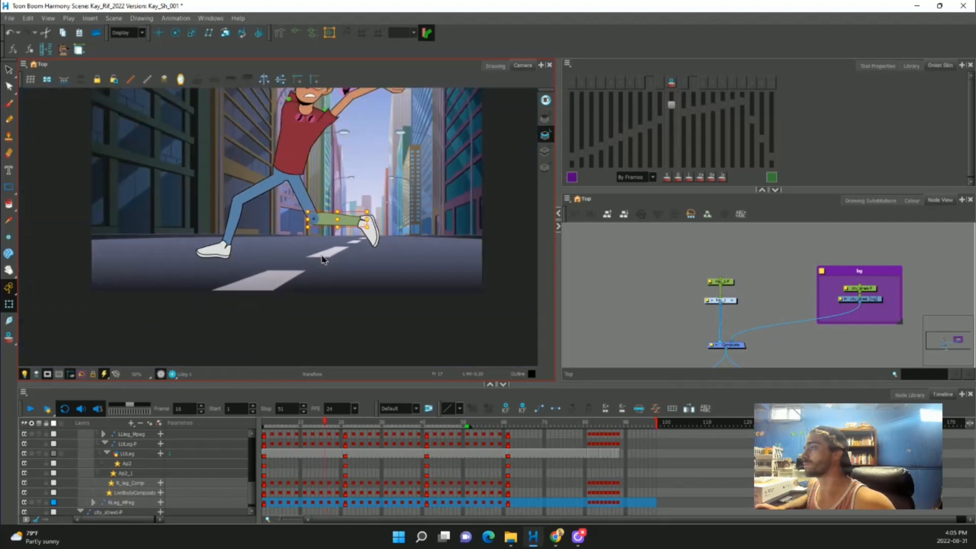
Step back and forth between frames 13 and 17 to examine how the trailing leg lifts off the ground.
key(period)
key(comma)
key(comma)
key(comma)
key(comma)
key(comma)
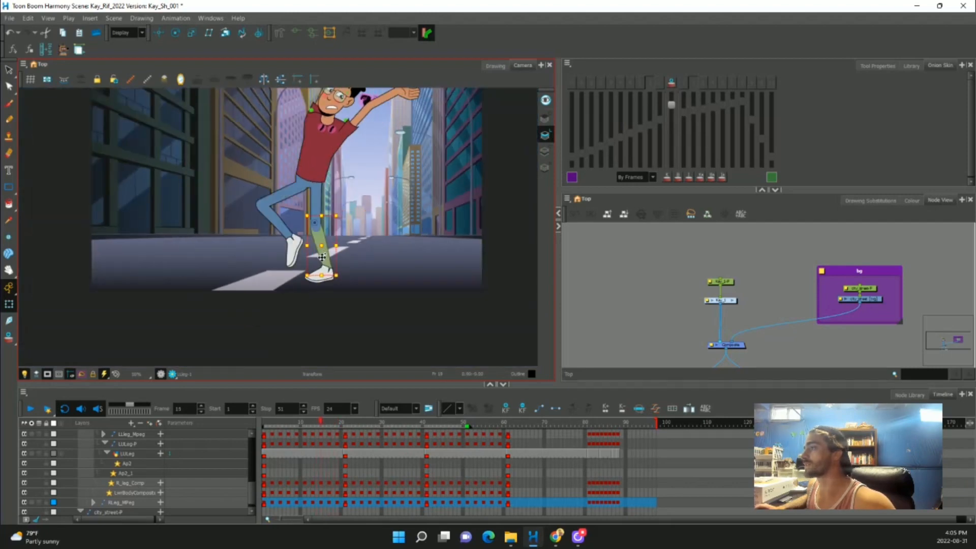
key(period)
key(period)
key(period)
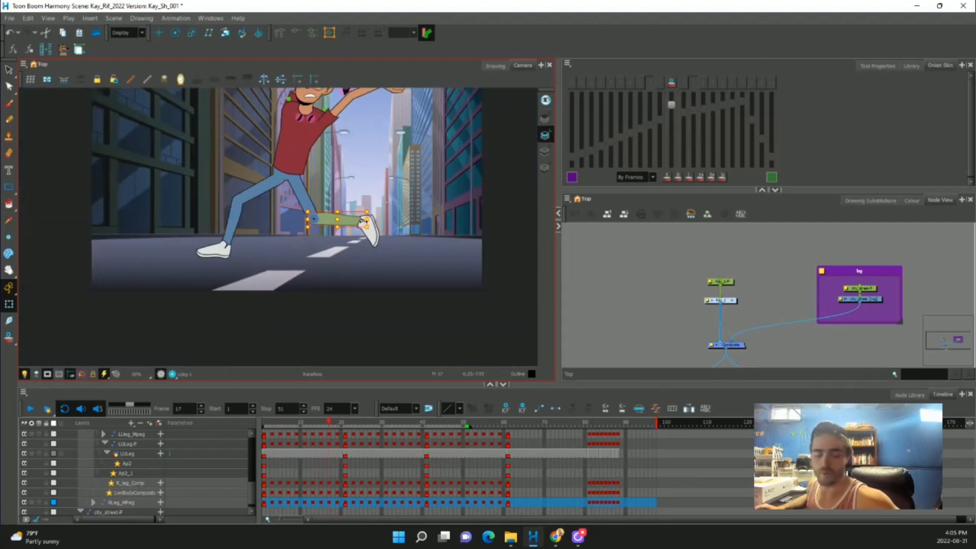
With the onion skin on, rotate the whole trailing leg downward from the hip at frame 17 toward the previous pose.
key(b)
key(b)
click(670, 84)
scroll(358, 234, up, 2)
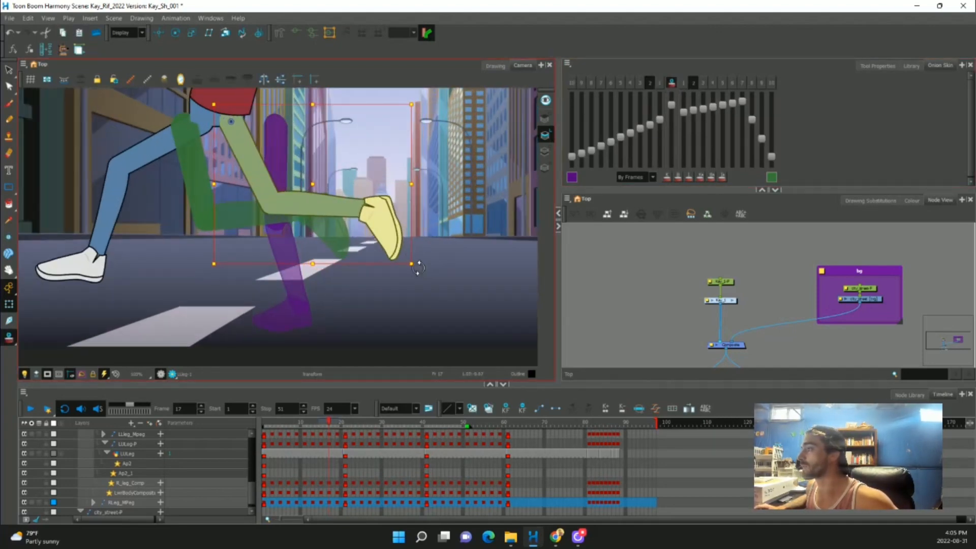
drag(418, 268, 383, 316)
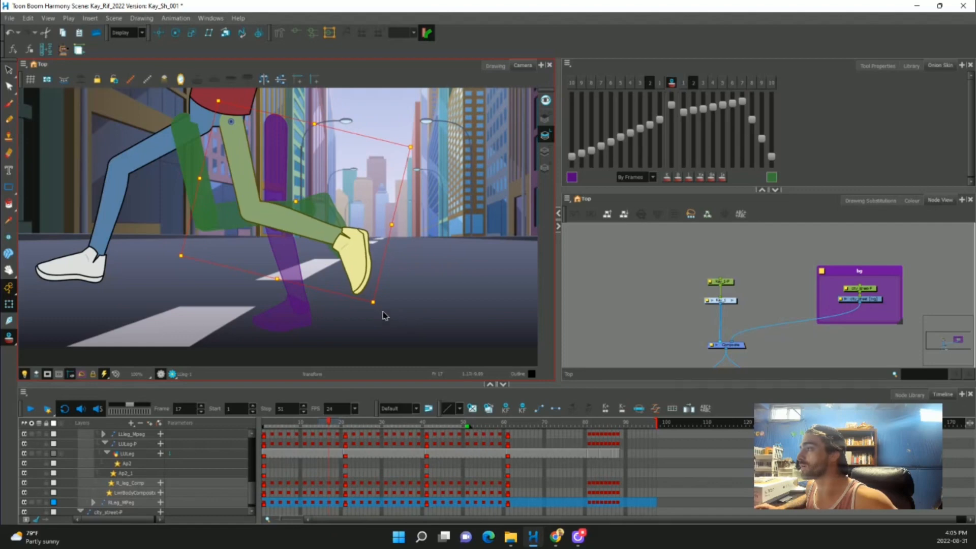
key(shift+b)
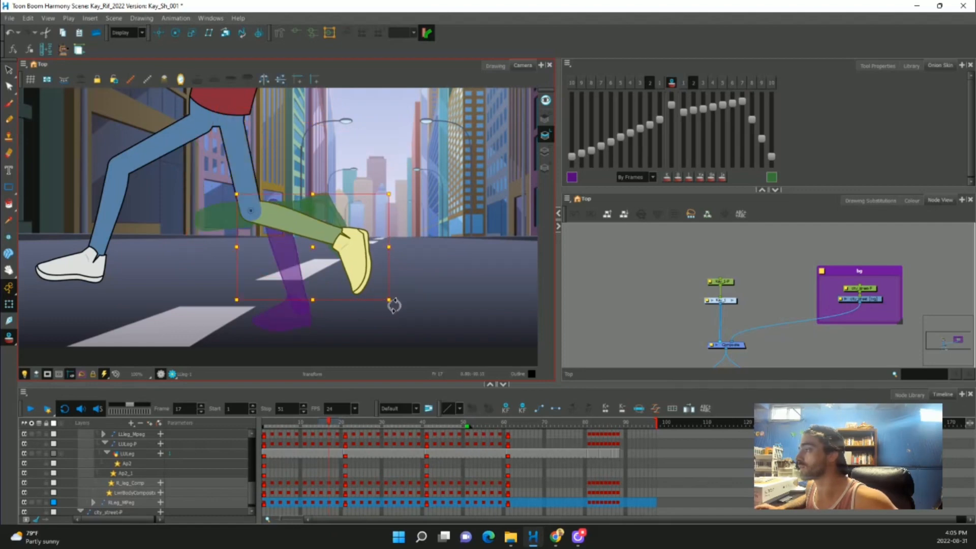
drag(395, 311, 375, 325)
key(ctrl+z)
Hide the onion skin and step through the frames around frame 17 to check the revised leg motion.
key(alt+o)
scroll(362, 271, down, 4)
key(period)
key(period)
key(comma)
key(comma)
key(comma)
key(comma)
key(comma)
key(period)
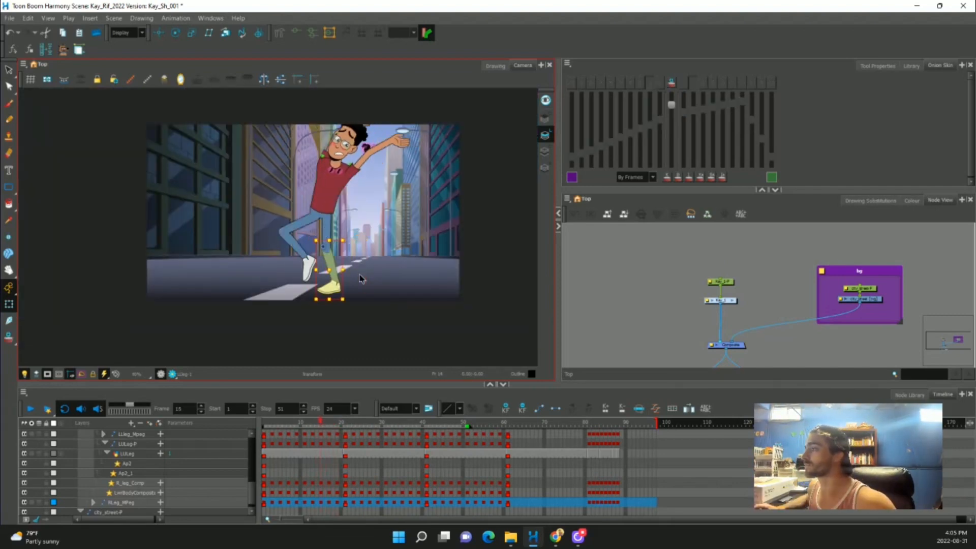
key(period)
key(period)
key(period)
key(period)
key(period)
key(period)
Scrub the timeline and compare frames 23 to 25 up close to examine the next planted foot's contact.
drag(342, 426, 270, 431)
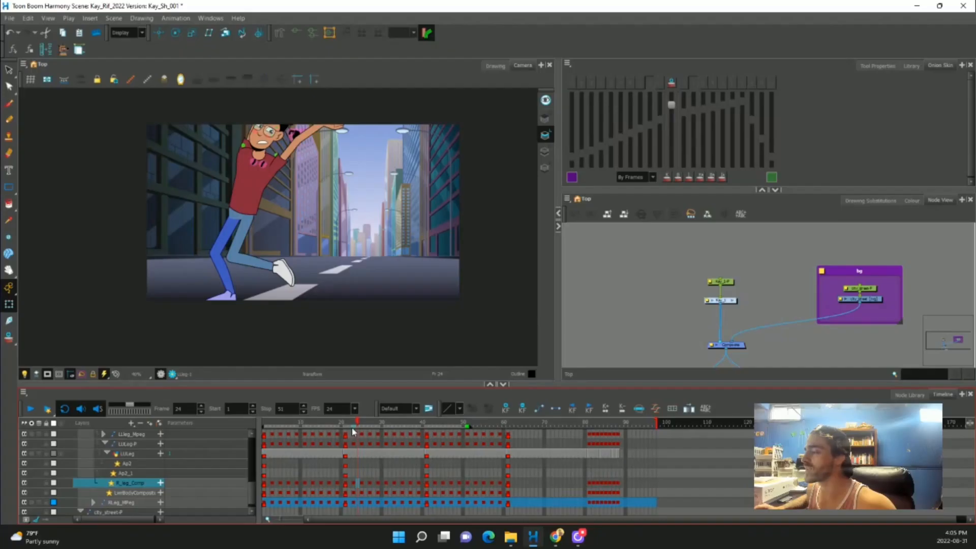
drag(352, 422, 366, 443)
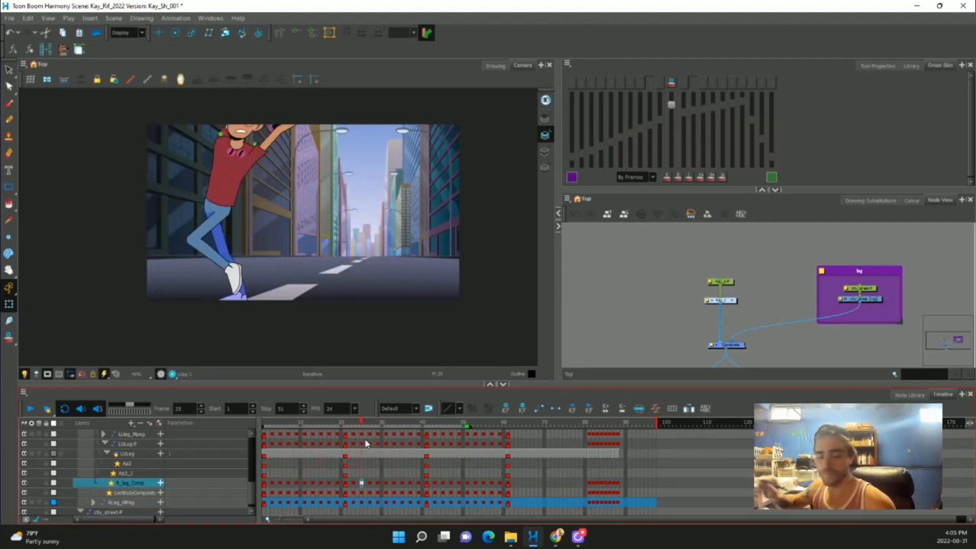
key(comma)
key(comma)
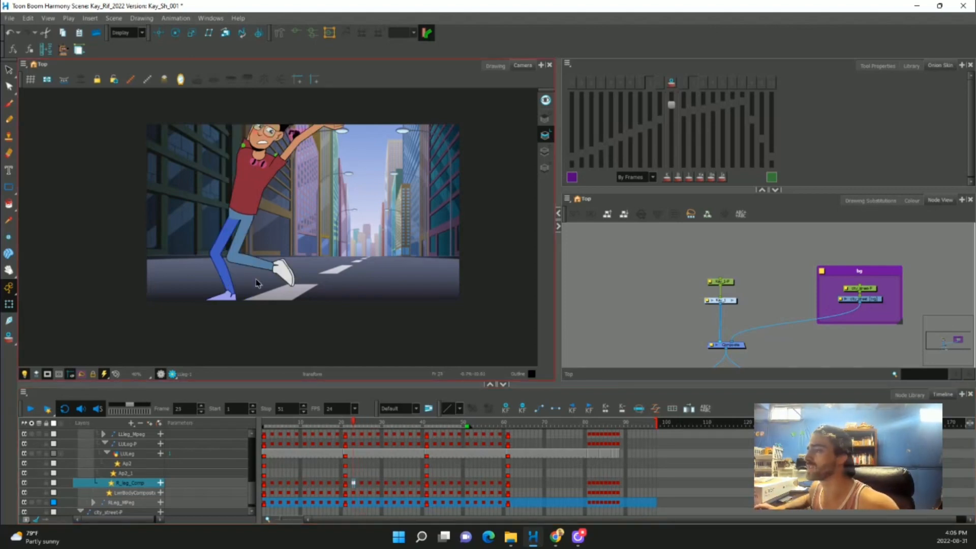
scroll(220, 299, up, 3)
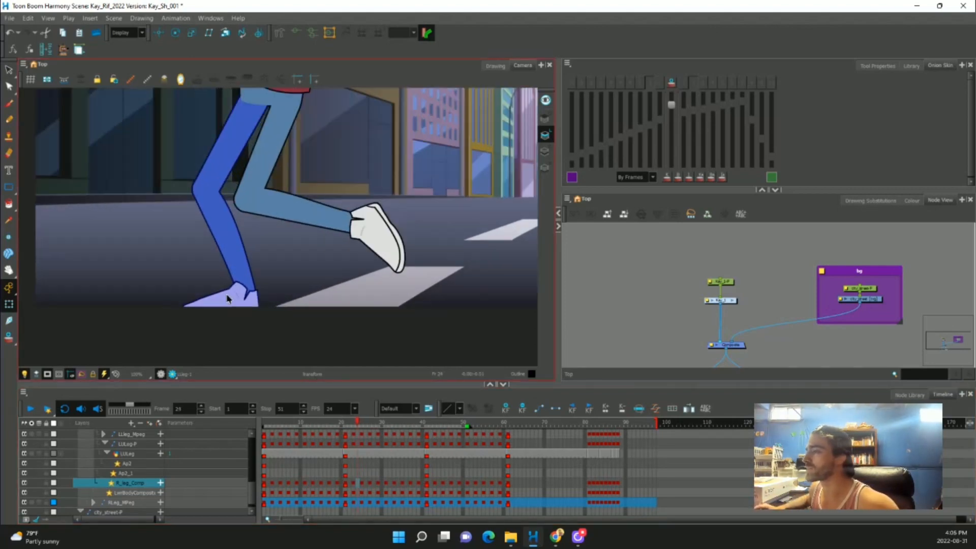
scroll(226, 299, down, 2)
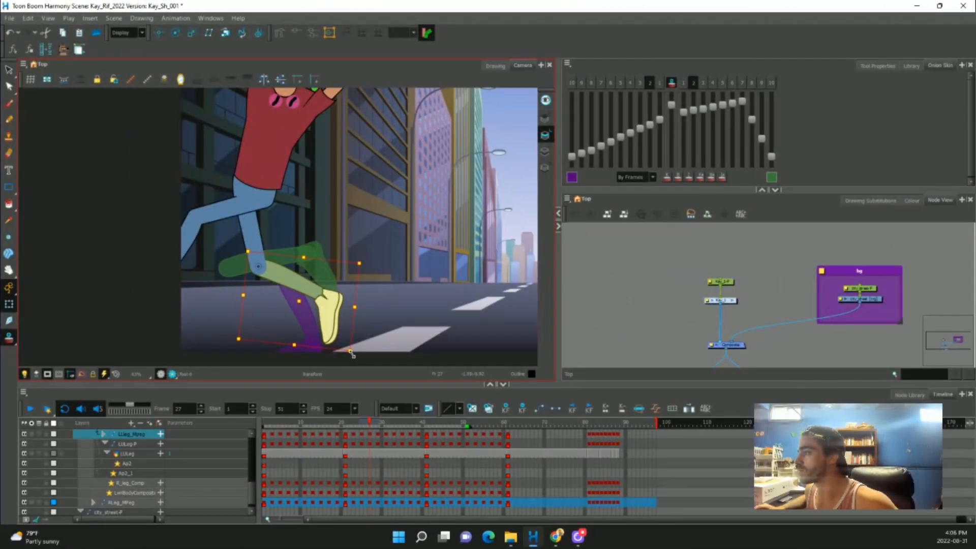
Scale the trailing lower leg down slightly at frame 27 and compare it with the neighbouring frames.
drag(351, 352, 348, 350)
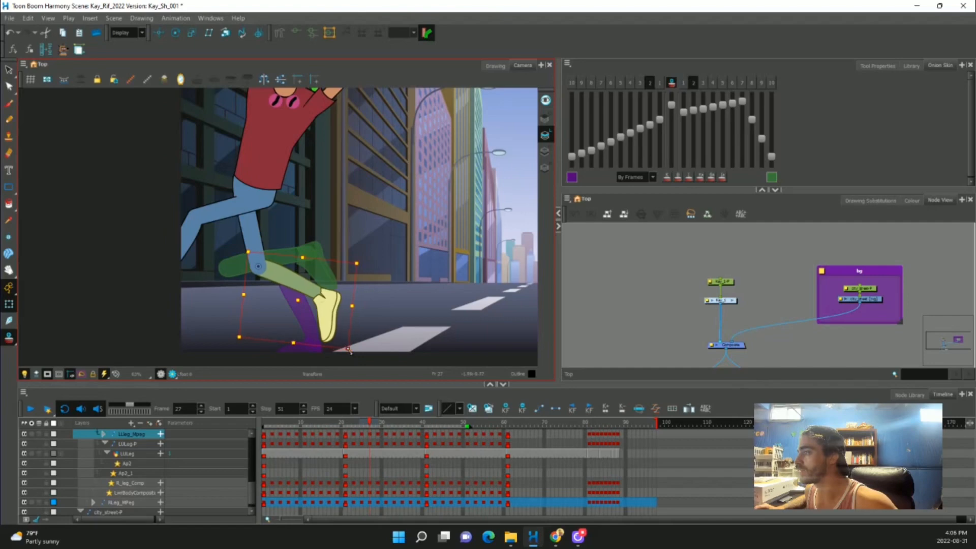
key(period)
key(comma)
key(comma)
key(period)
key(period)
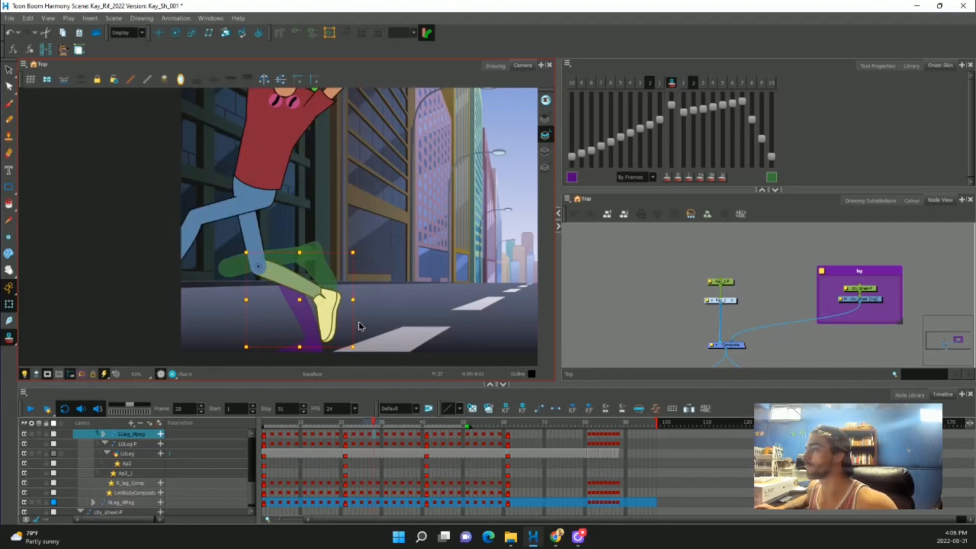
key(period)
key(period)
Hide the onion skin and step forward to frame 38 to check the character's exit from the shot.
click(670, 82)
scroll(375, 254, down, 2)
key(period)
key(period)
key(period)
key(period)
key(period)
key(period)
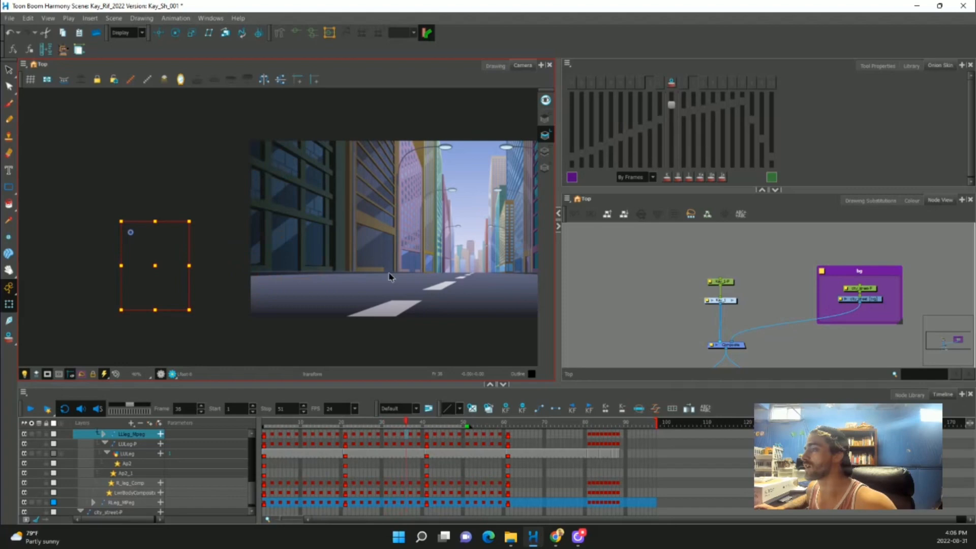
scroll(389, 276, down, 2)
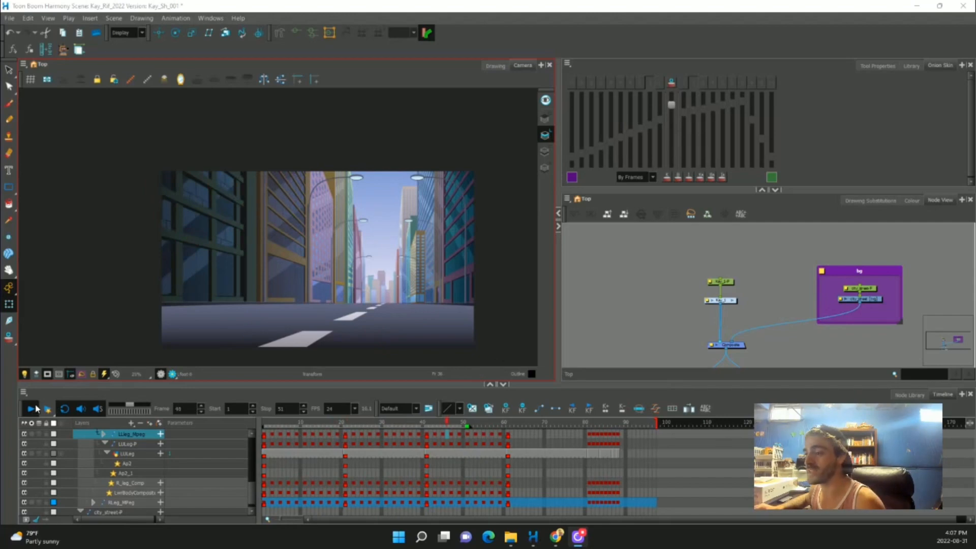
Play back the run and select the planted front foot at frame 11 for inspection.
click(36, 408)
scroll(355, 331, up, 3)
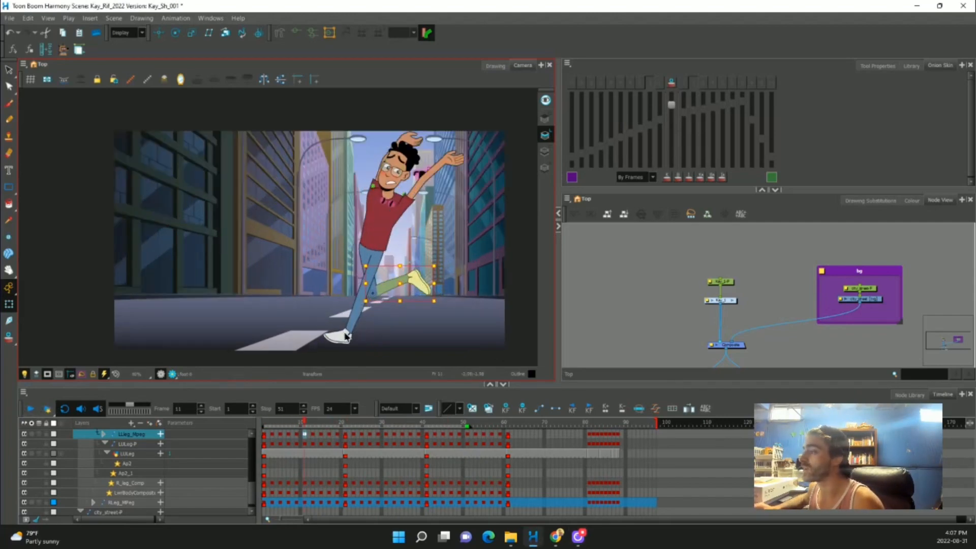
click(343, 340)
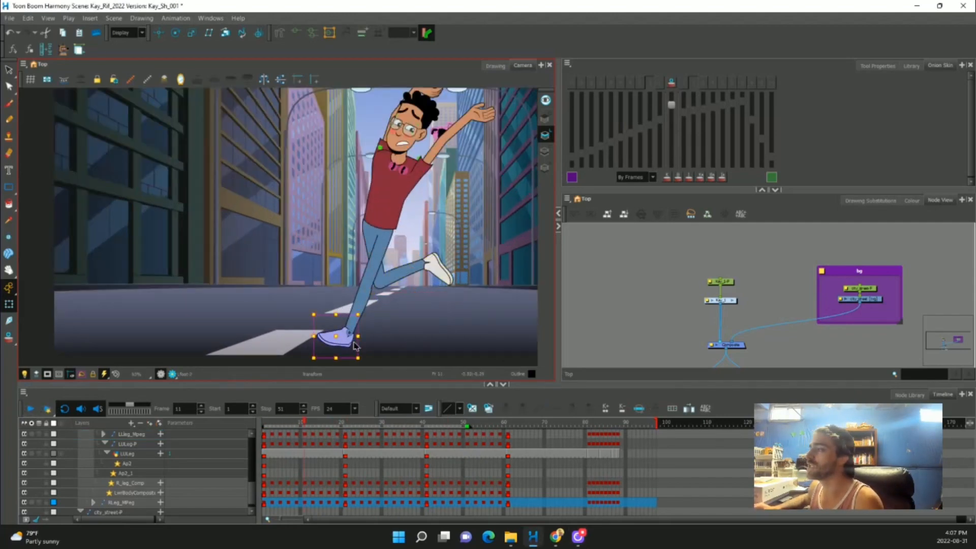
scroll(355, 346, down, 1)
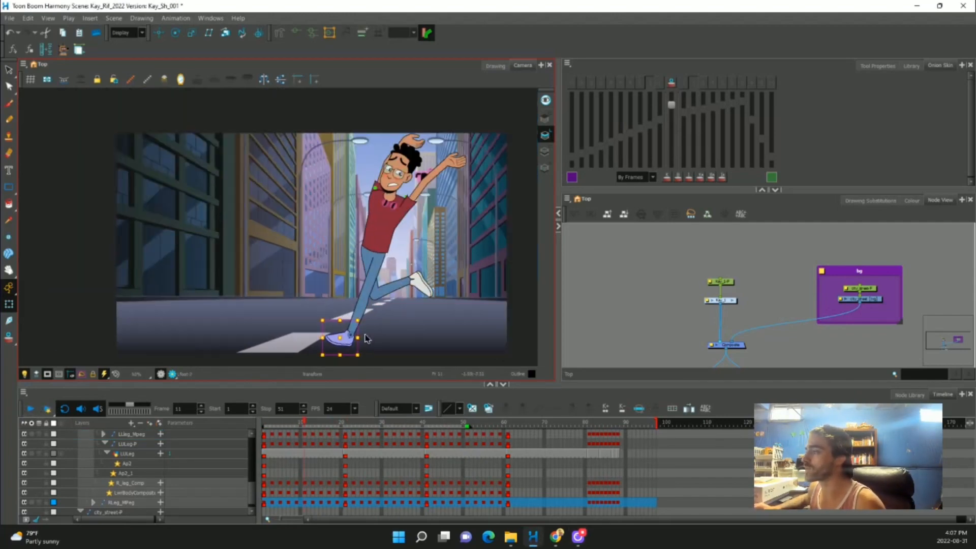